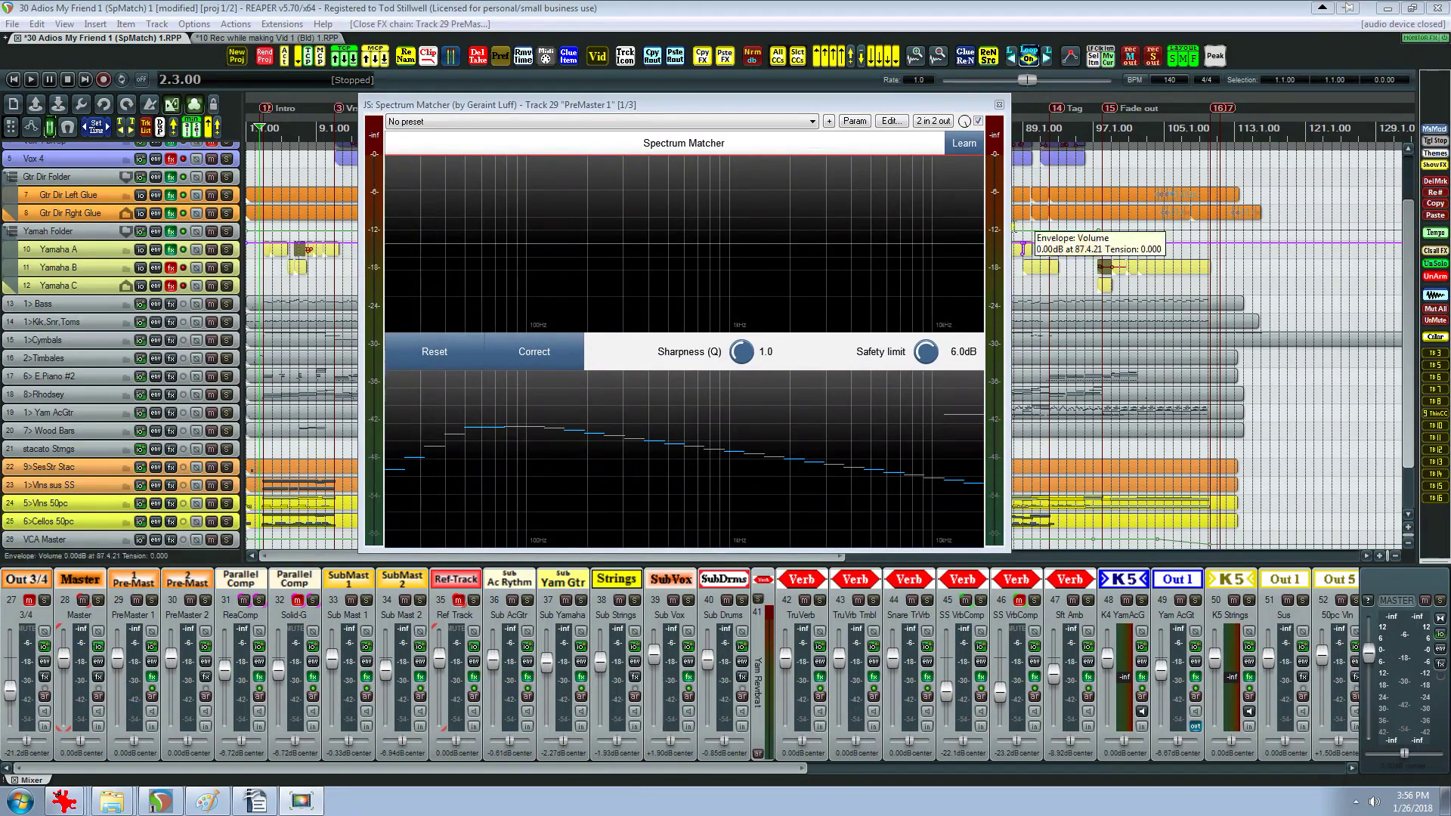
# - Put Spectrum Matcher in Learn mode and capture the mix's spectrum during one playback pass
pyautogui.click(963, 145)
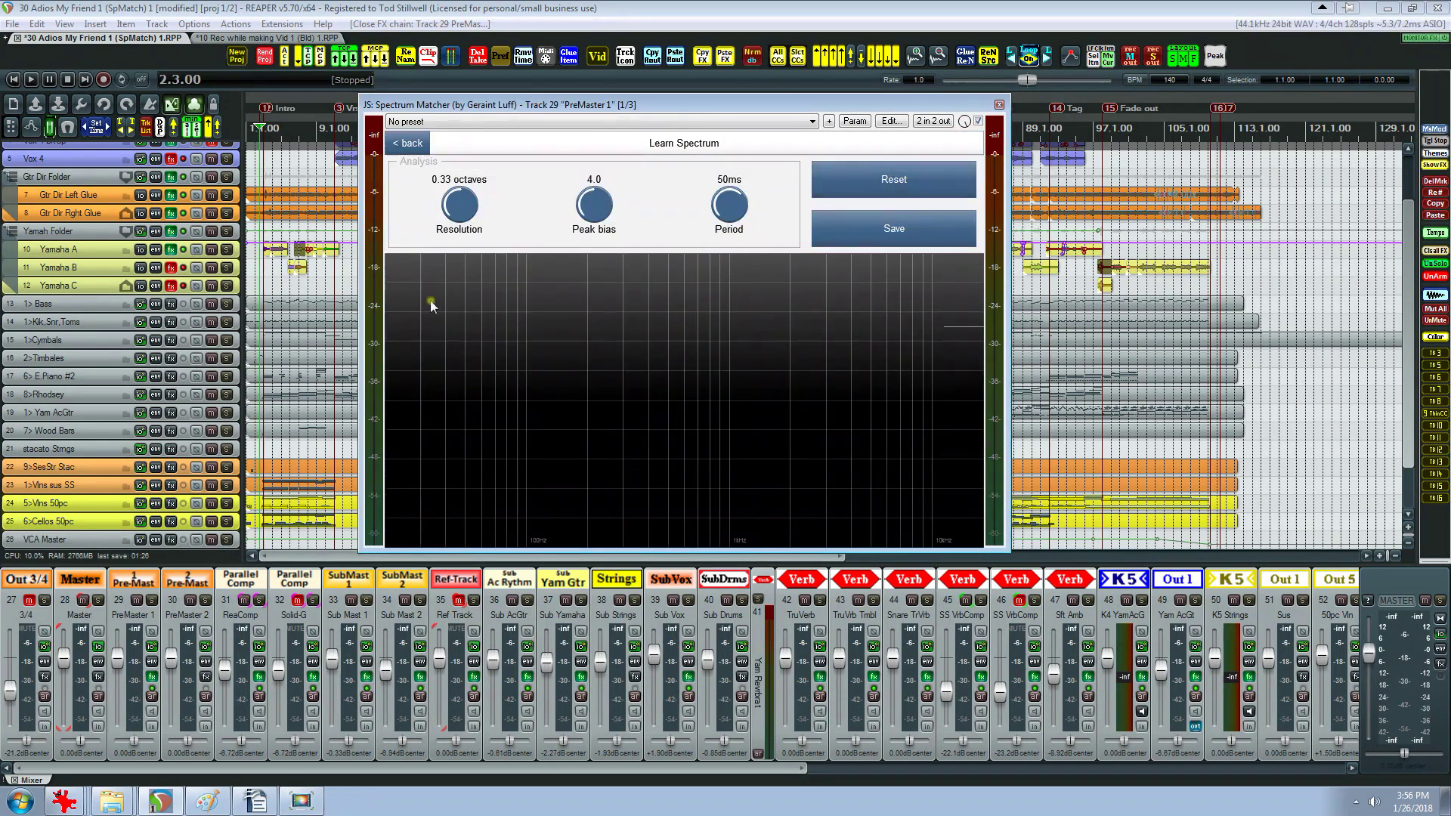
pyautogui.click(31, 79)
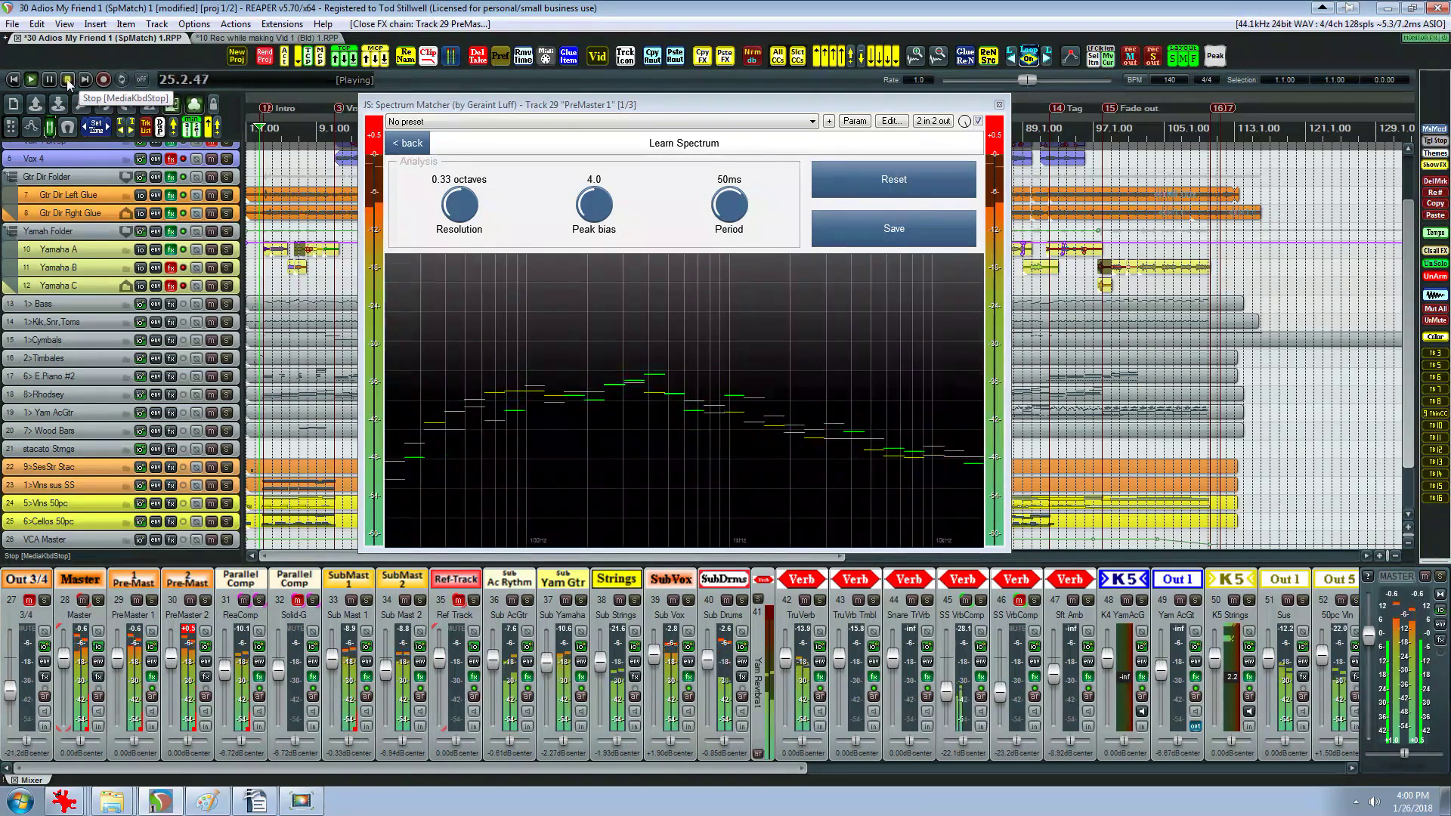
pyautogui.click(68, 80)
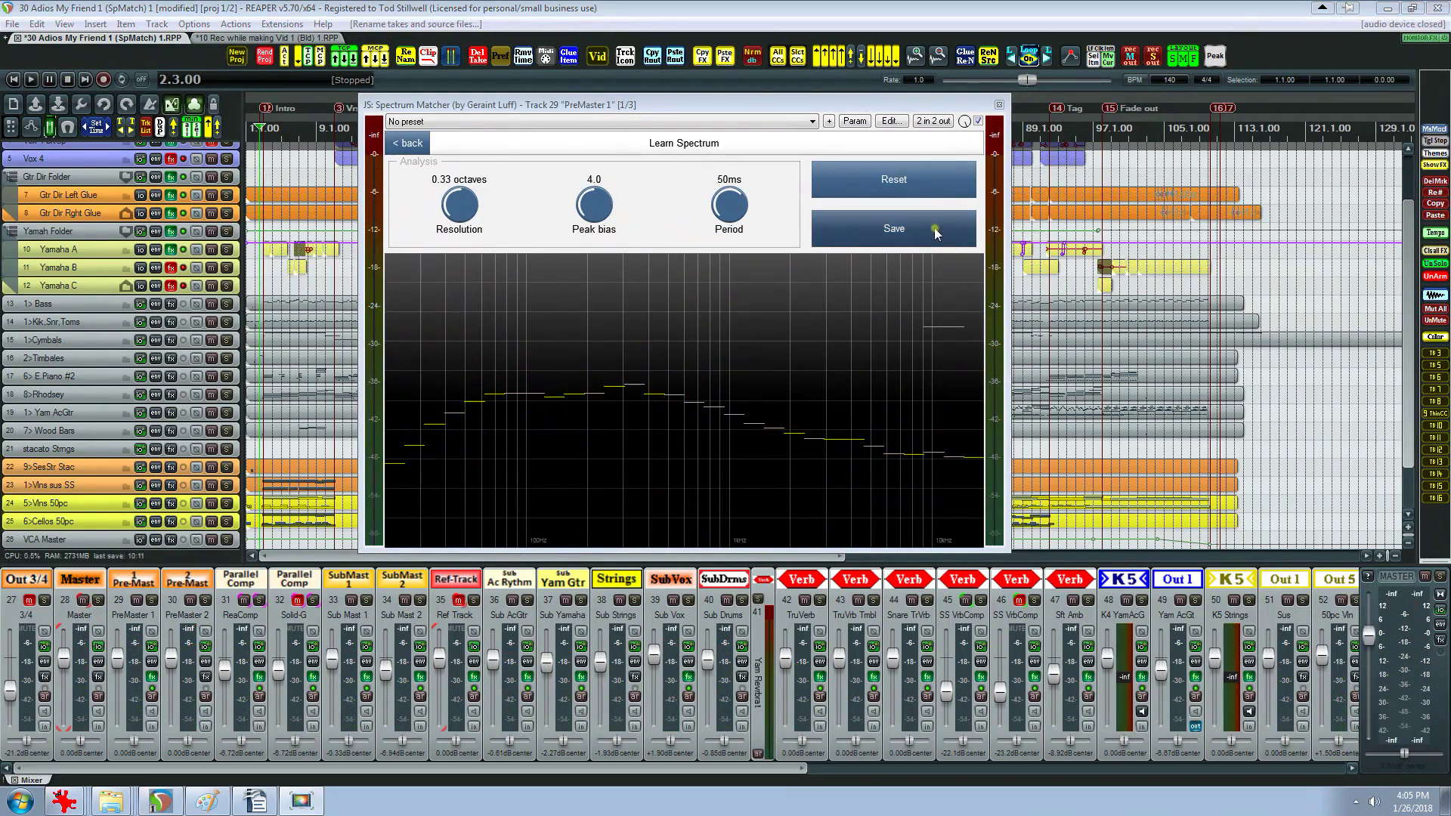
# - Save the learned spectrum, go back to the matching view, and cancel the Save preset dialog
pyautogui.click(935, 233)
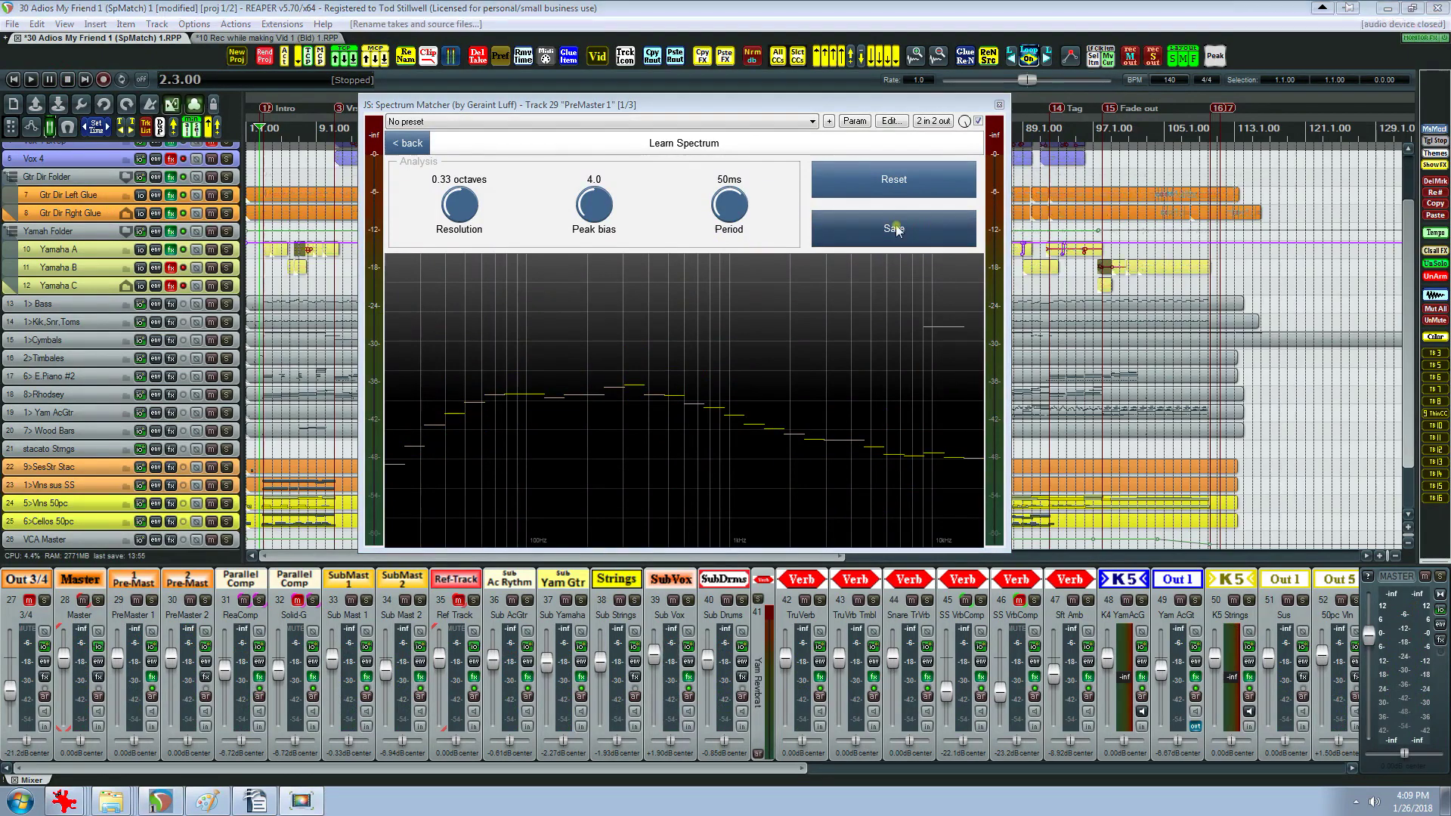
pyautogui.click(406, 144)
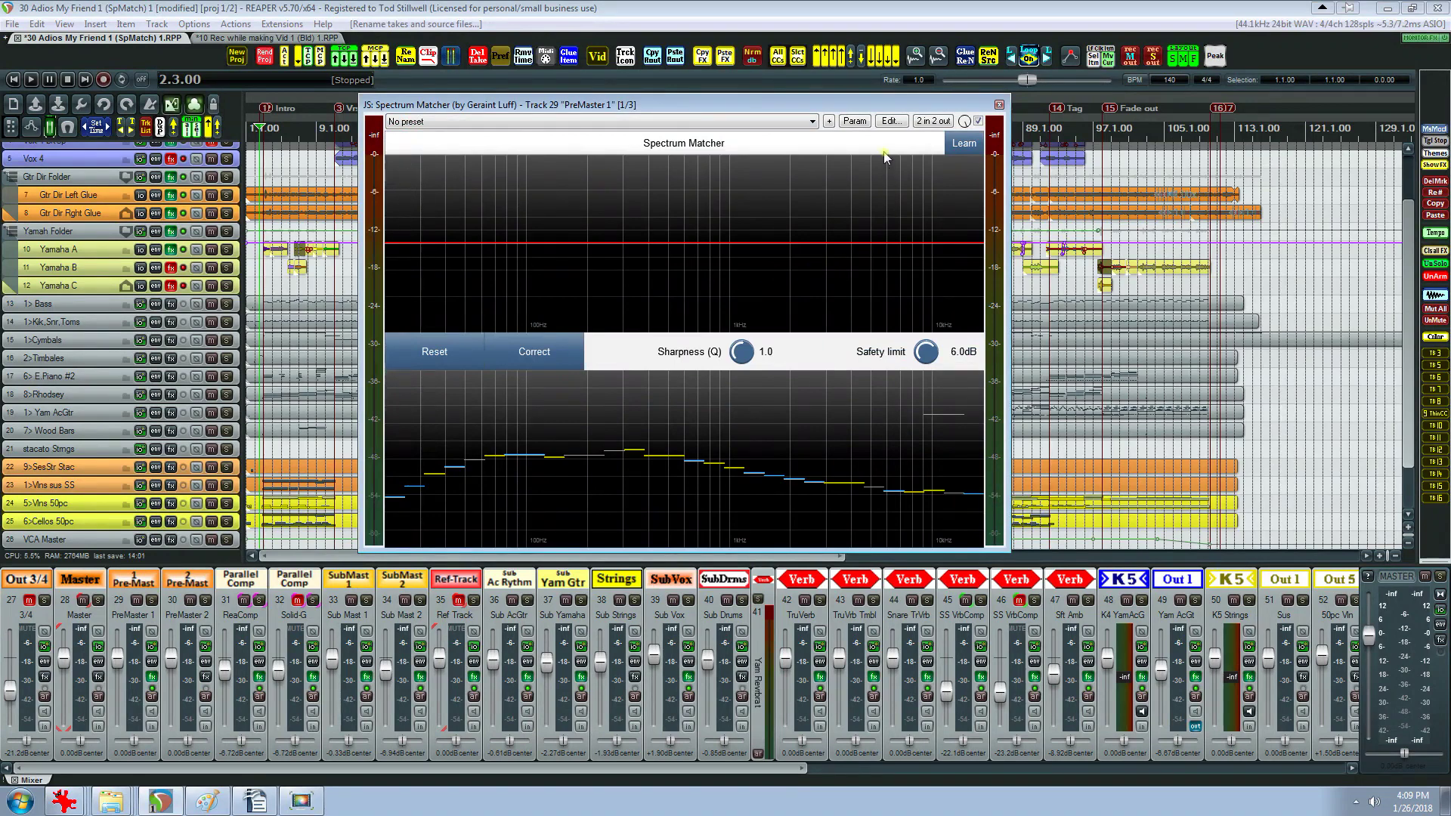
pyautogui.click(829, 121)
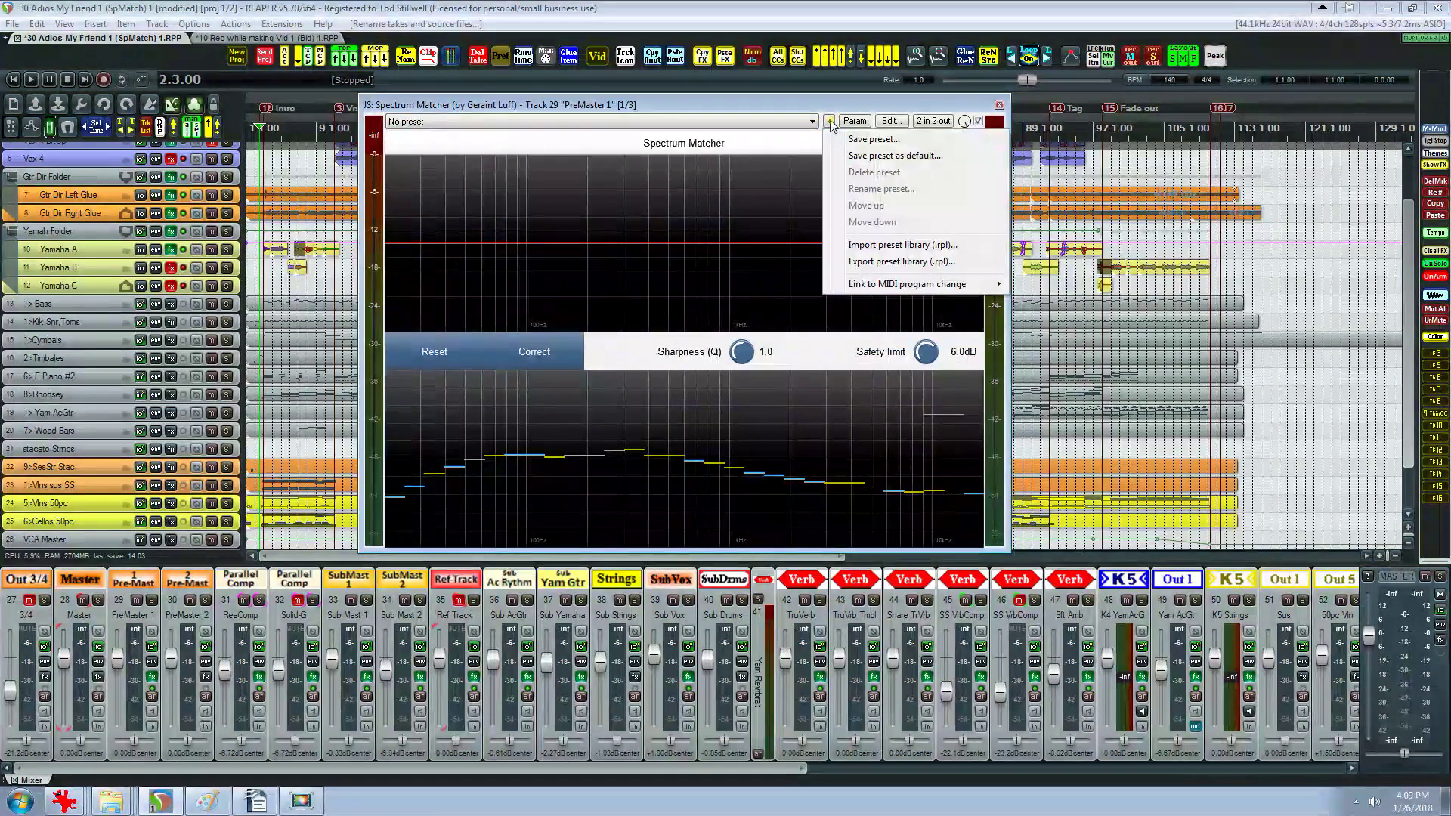
pyautogui.click(865, 140)
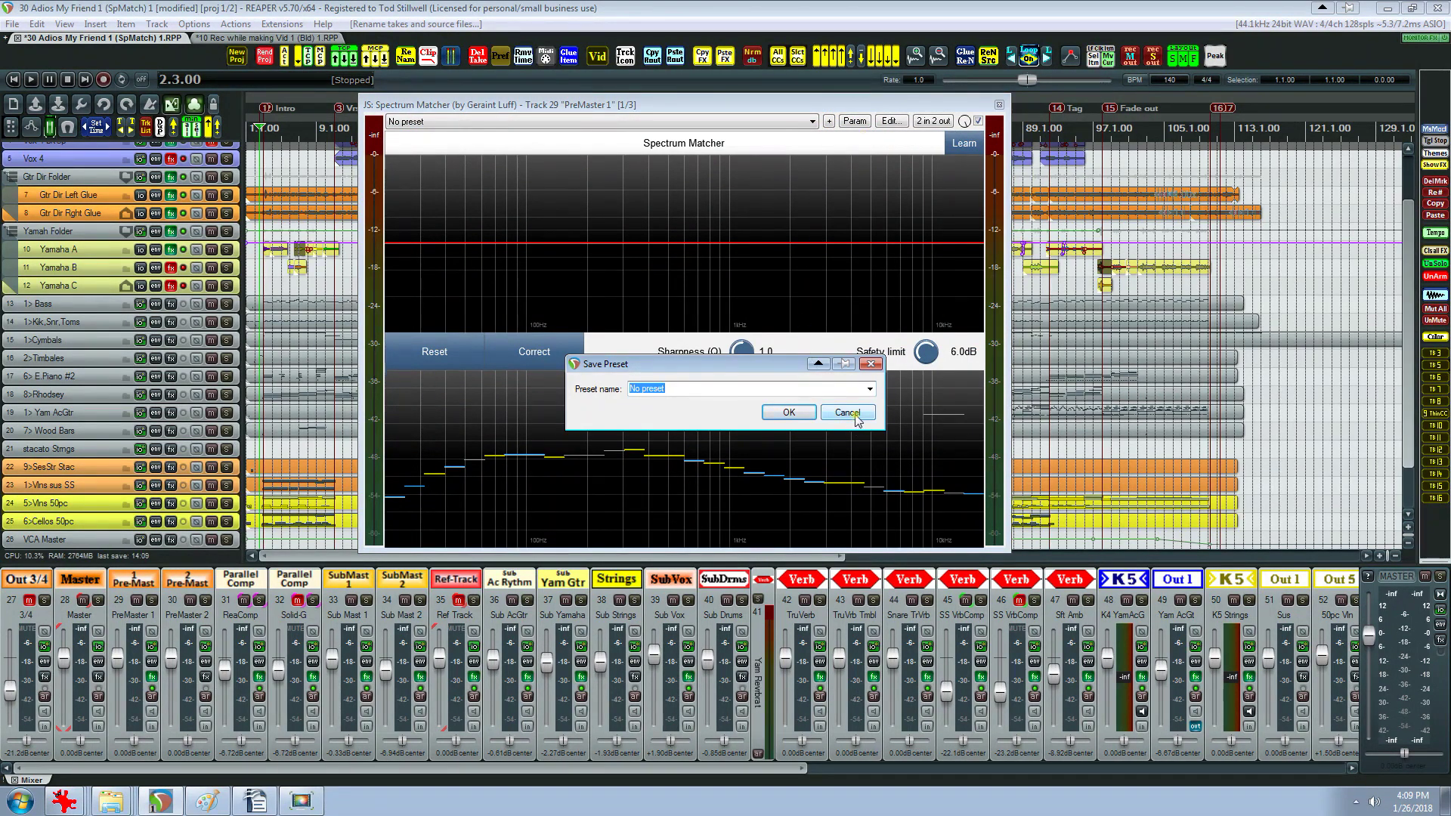
pyautogui.click(856, 415)
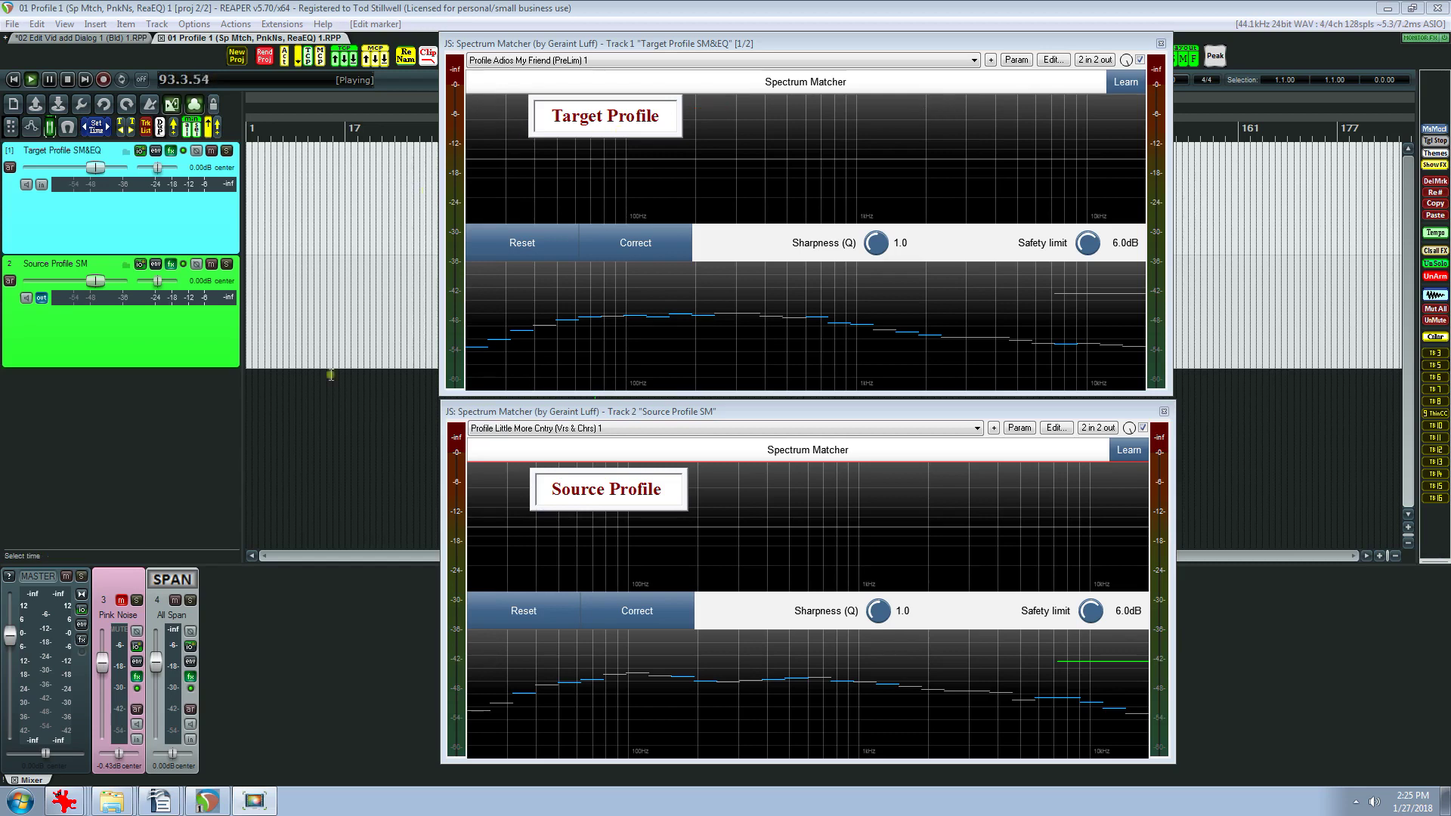
# - Unmute Pink Noise and reset both Target Profile and Source Profile Spectrum Matchers
pyautogui.click(120, 600)
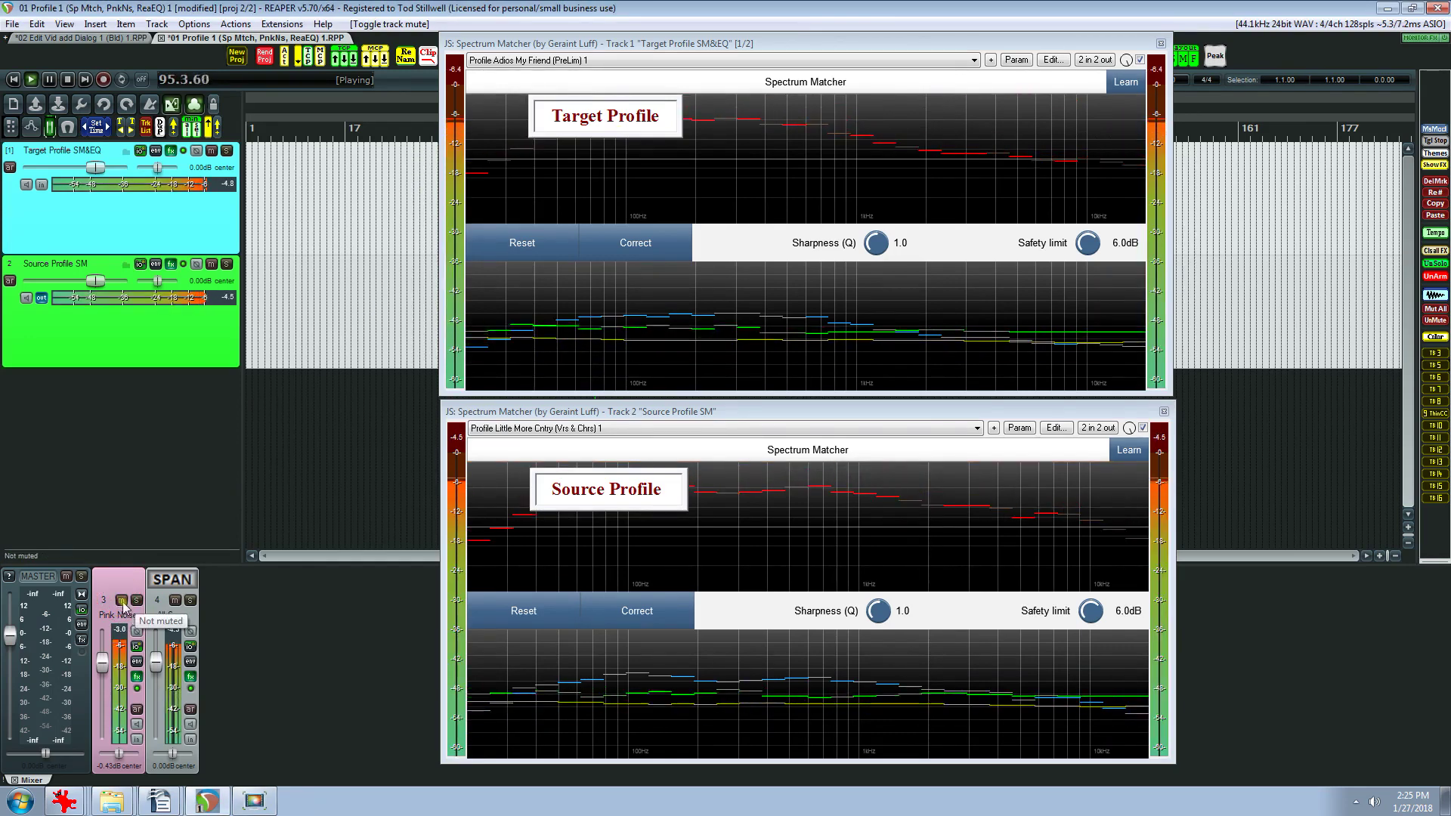
pyautogui.click(509, 257)
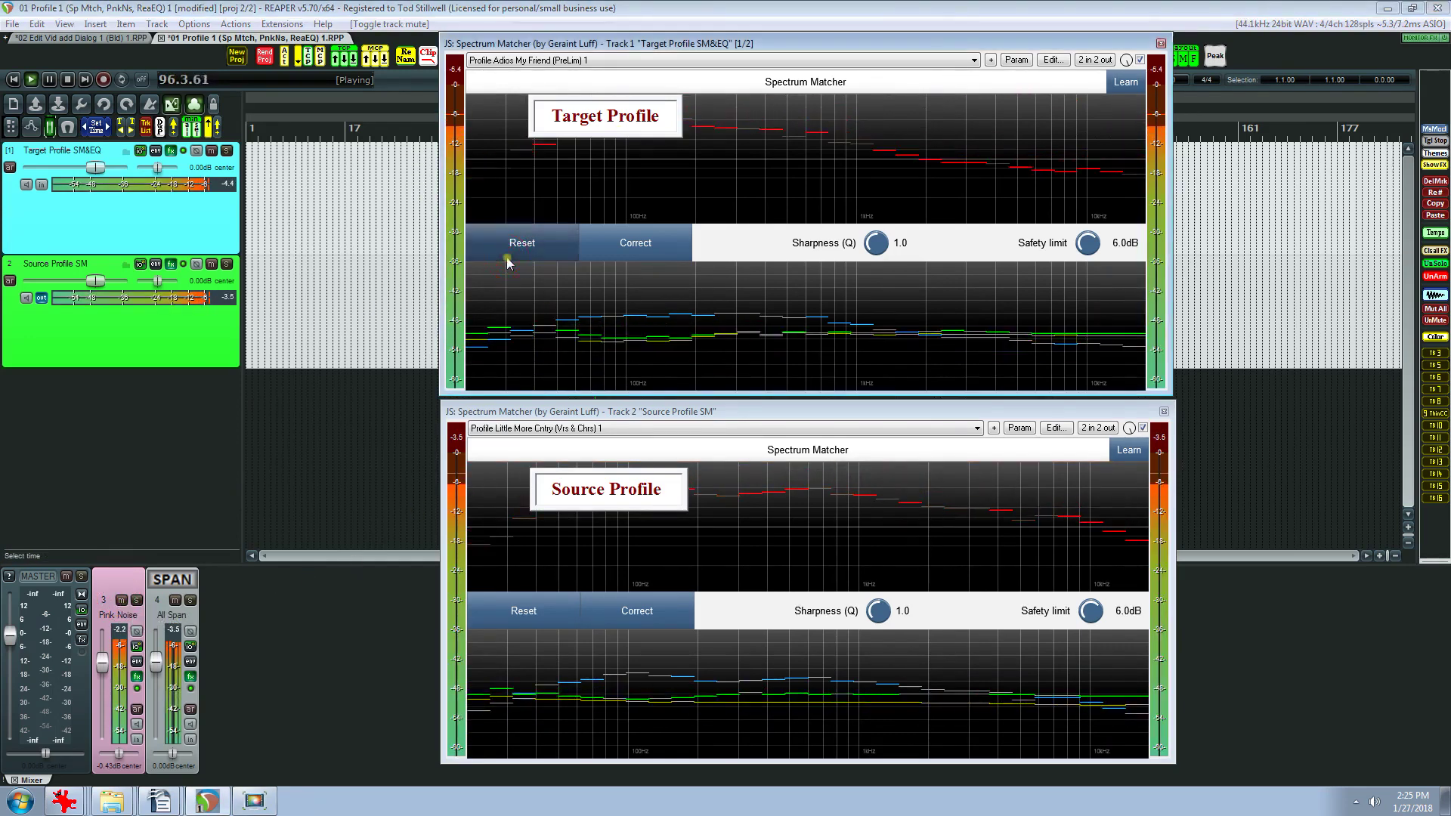
pyautogui.click(516, 618)
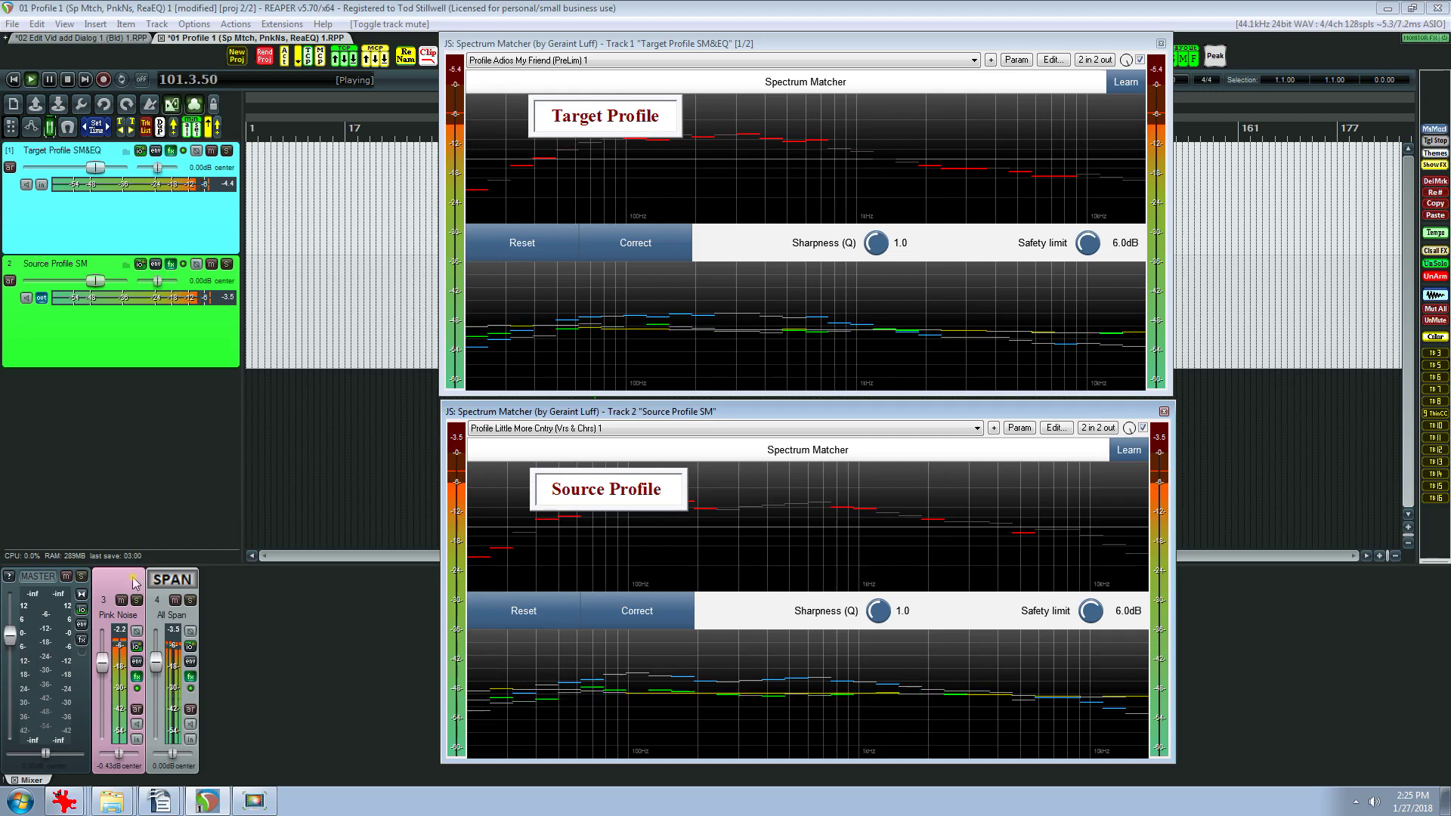
# - Mute Pink Noise, then Correct and Freeze both matchers and close their windows
pyautogui.click(121, 600)
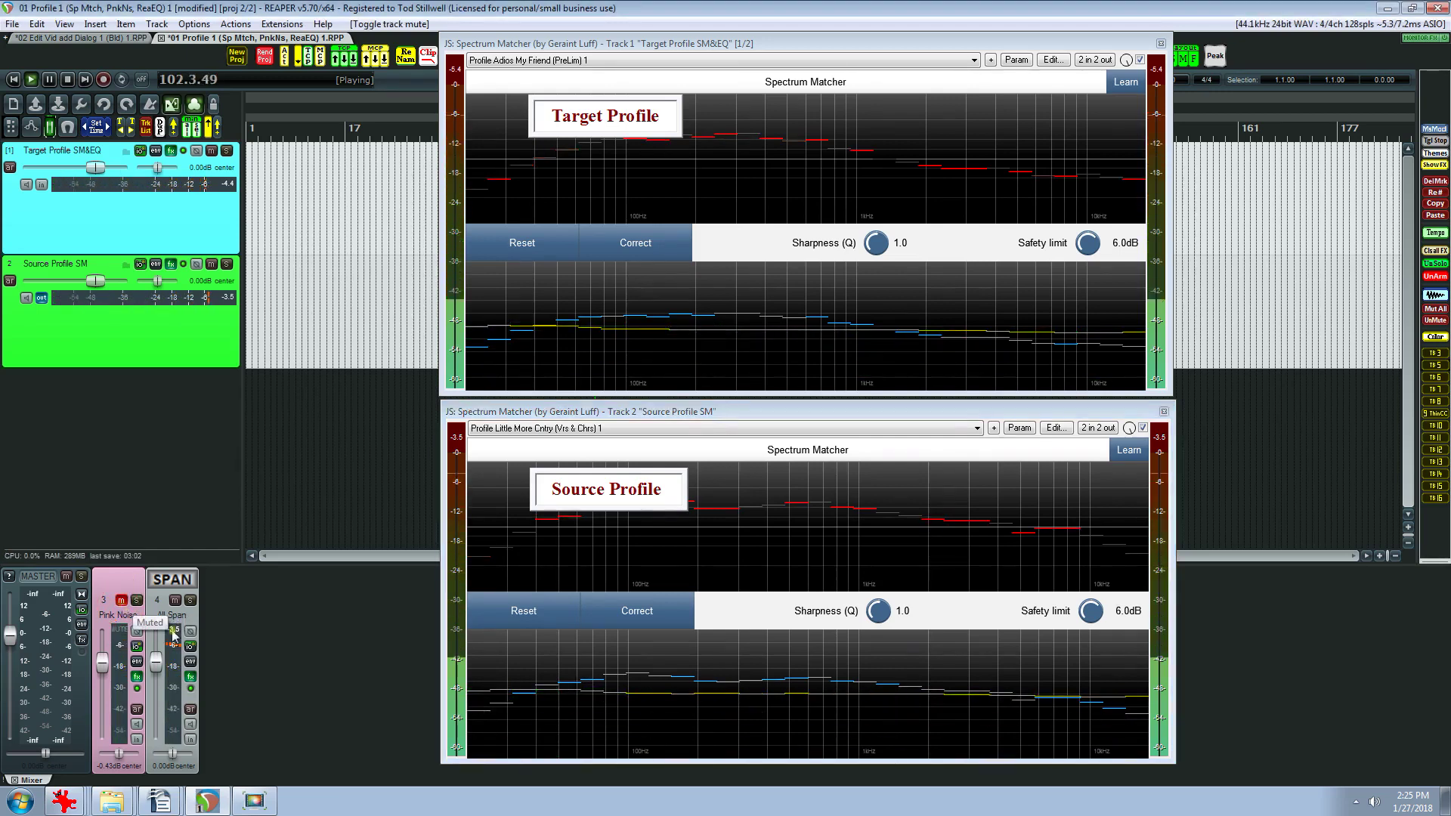
pyautogui.click(643, 248)
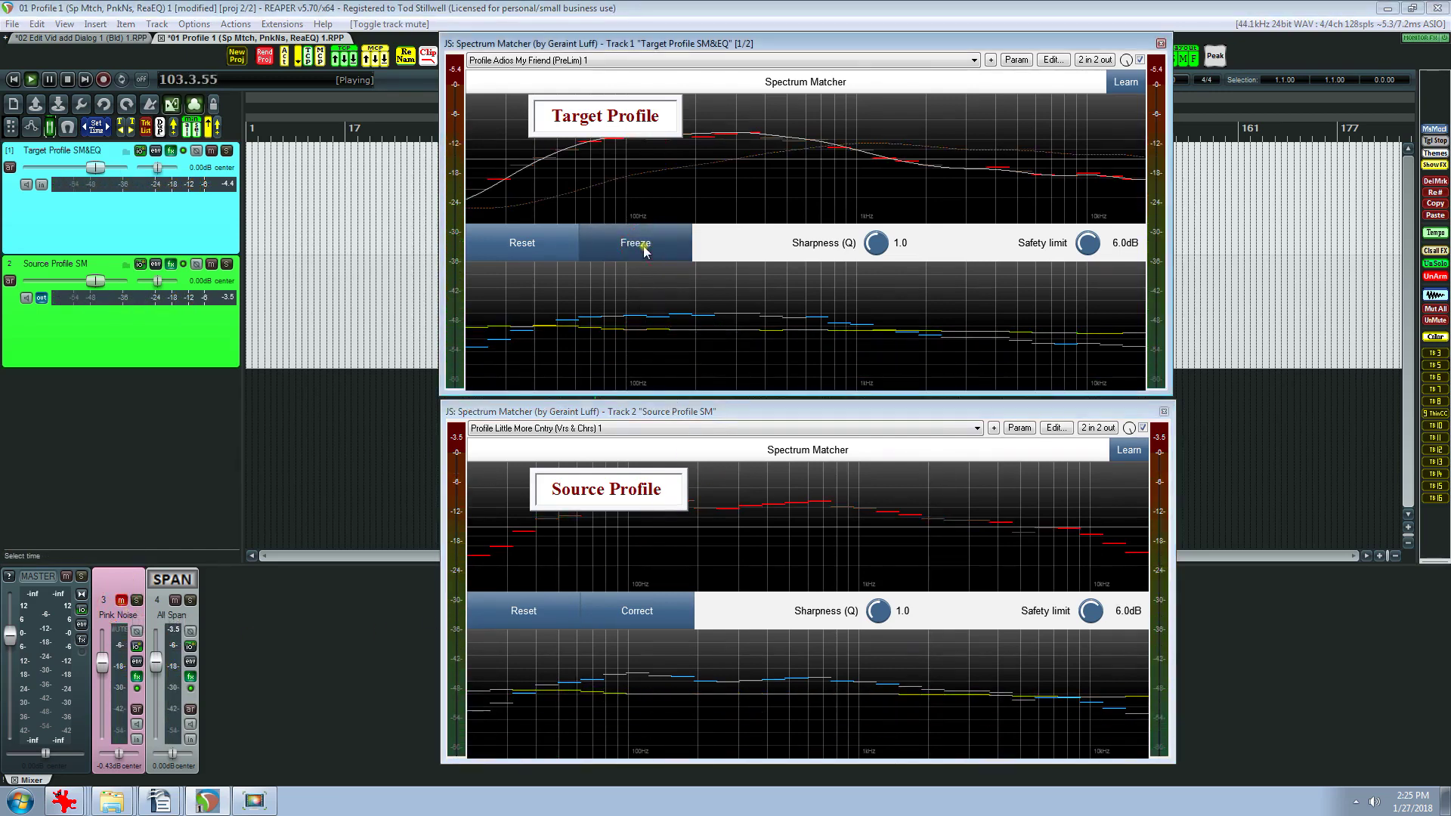
pyautogui.click(651, 612)
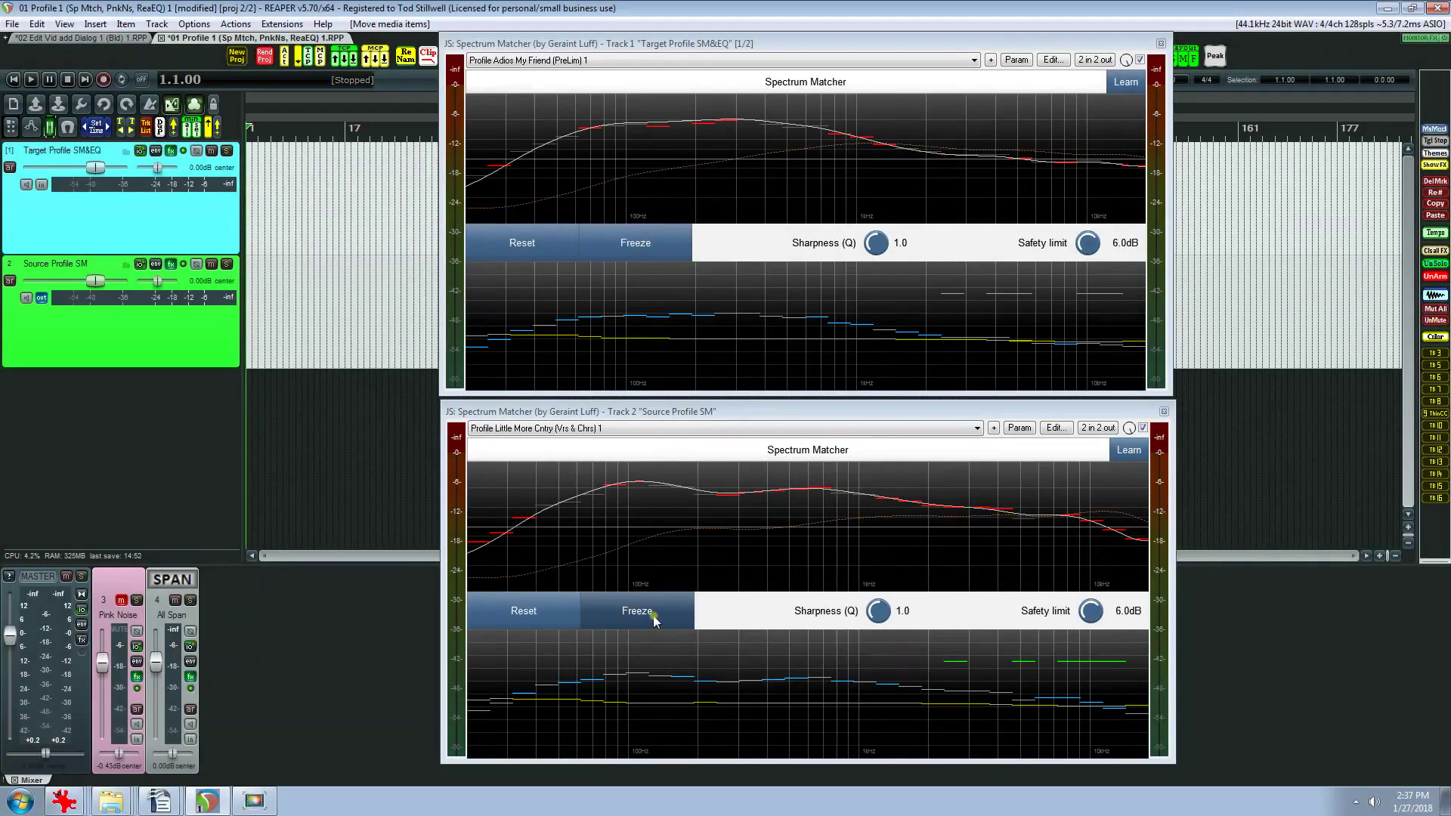
pyautogui.click(653, 615)
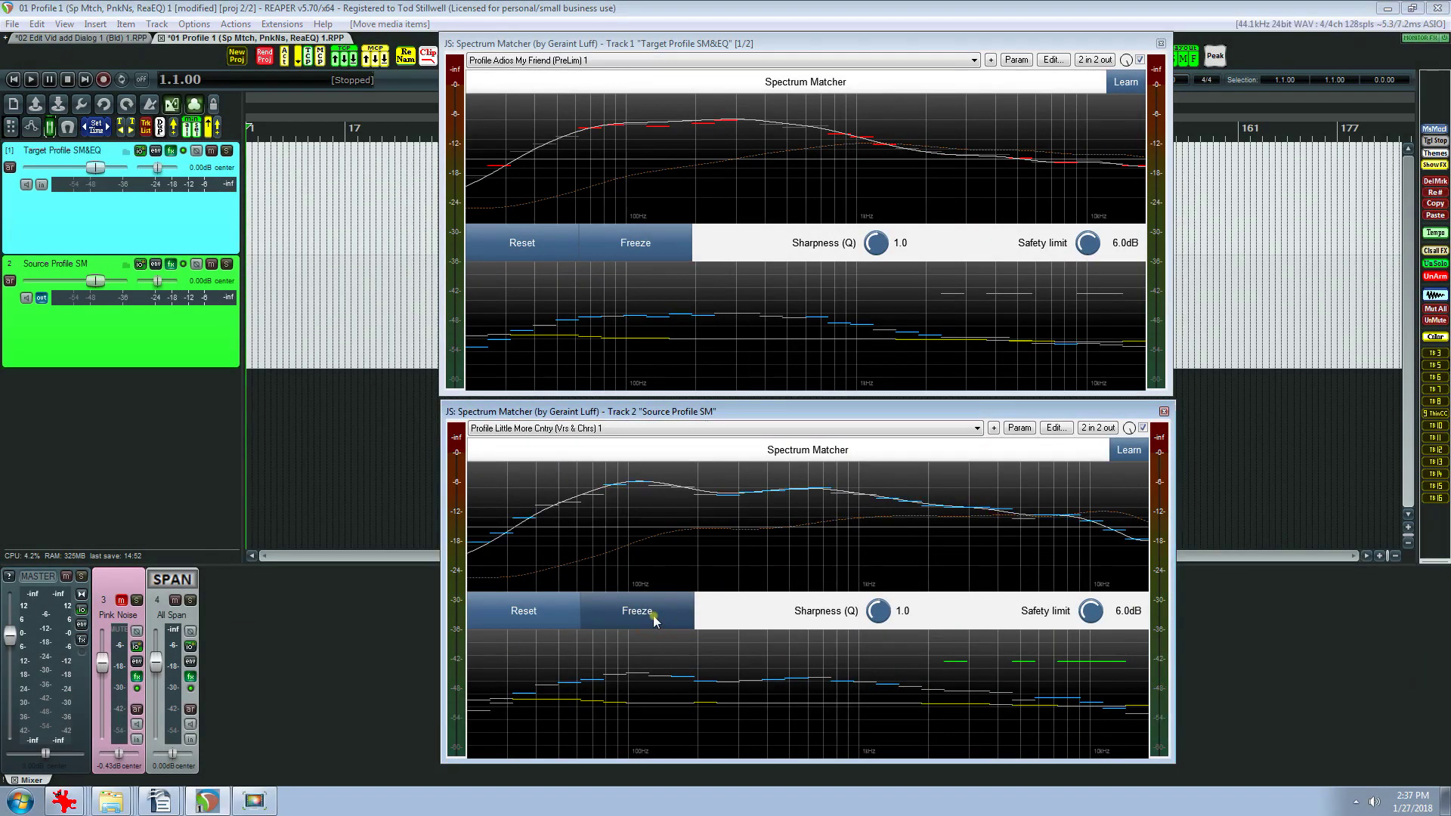
pyautogui.click(652, 248)
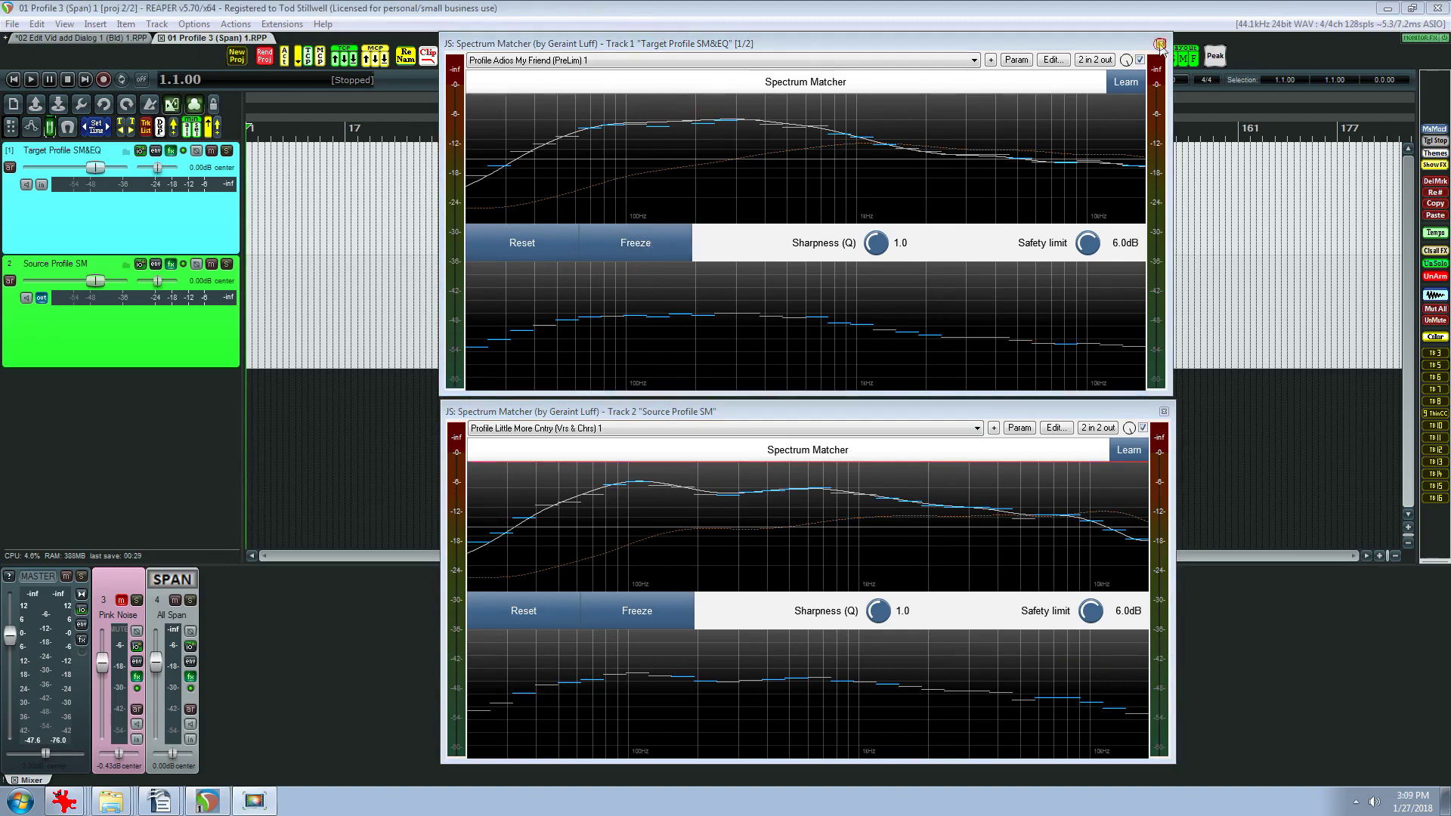
pyautogui.click(1160, 44)
pyautogui.click(1162, 412)
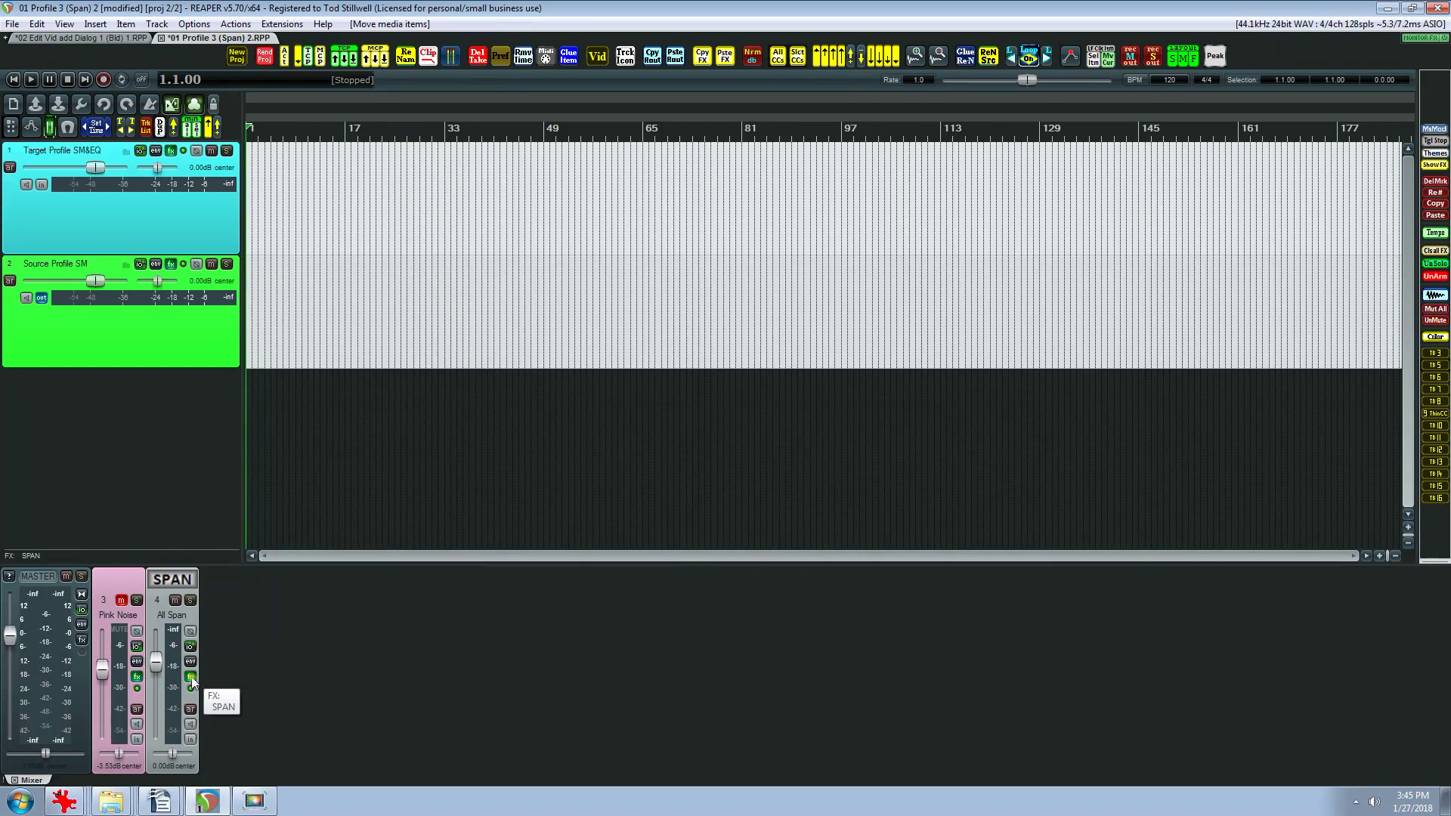
# - Open the SPAN analyser on the All Span track and unmute Pink Noise
pyautogui.rightClick(191, 677)
pyautogui.click(227, 695)
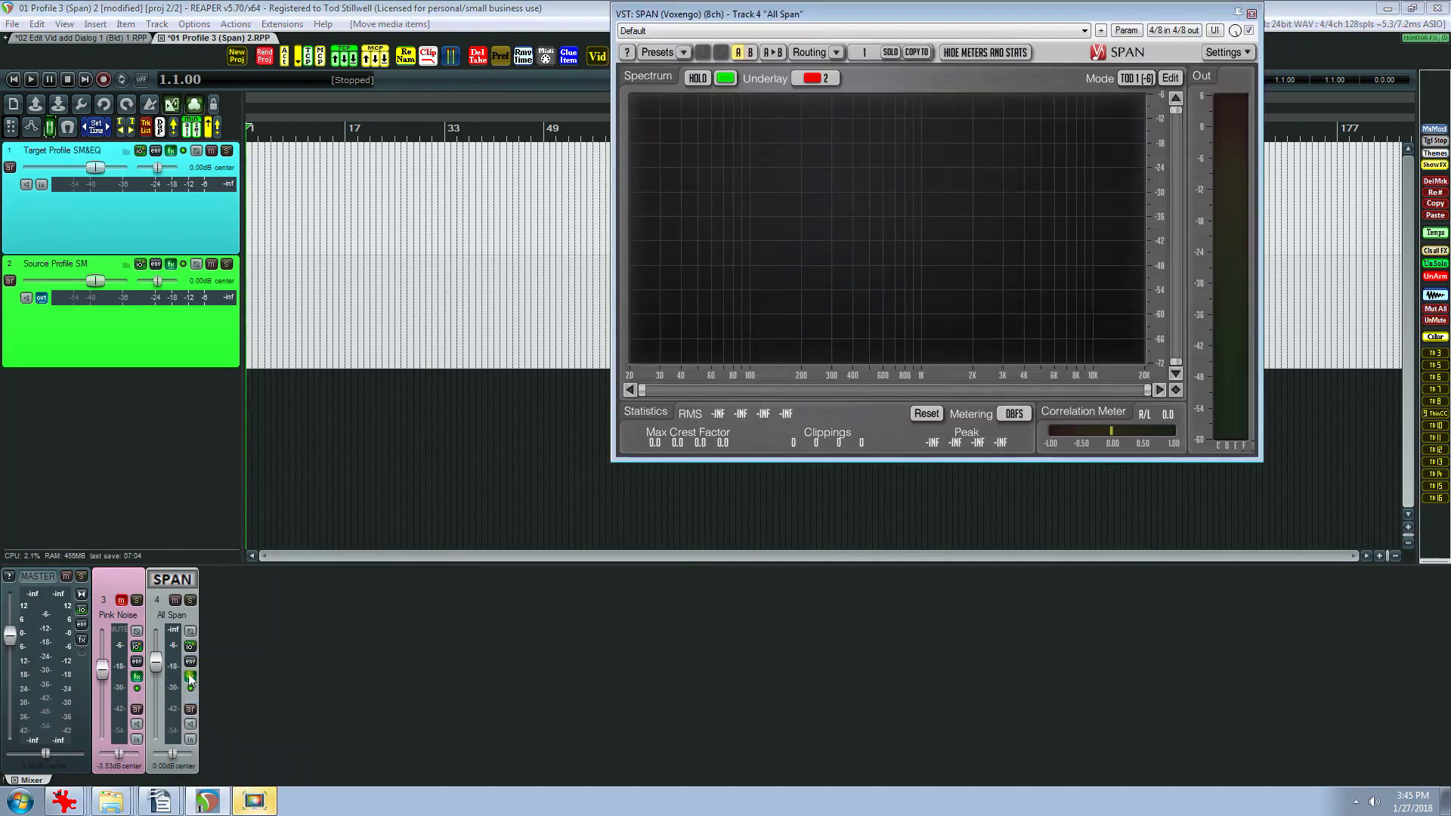
pyautogui.click(120, 600)
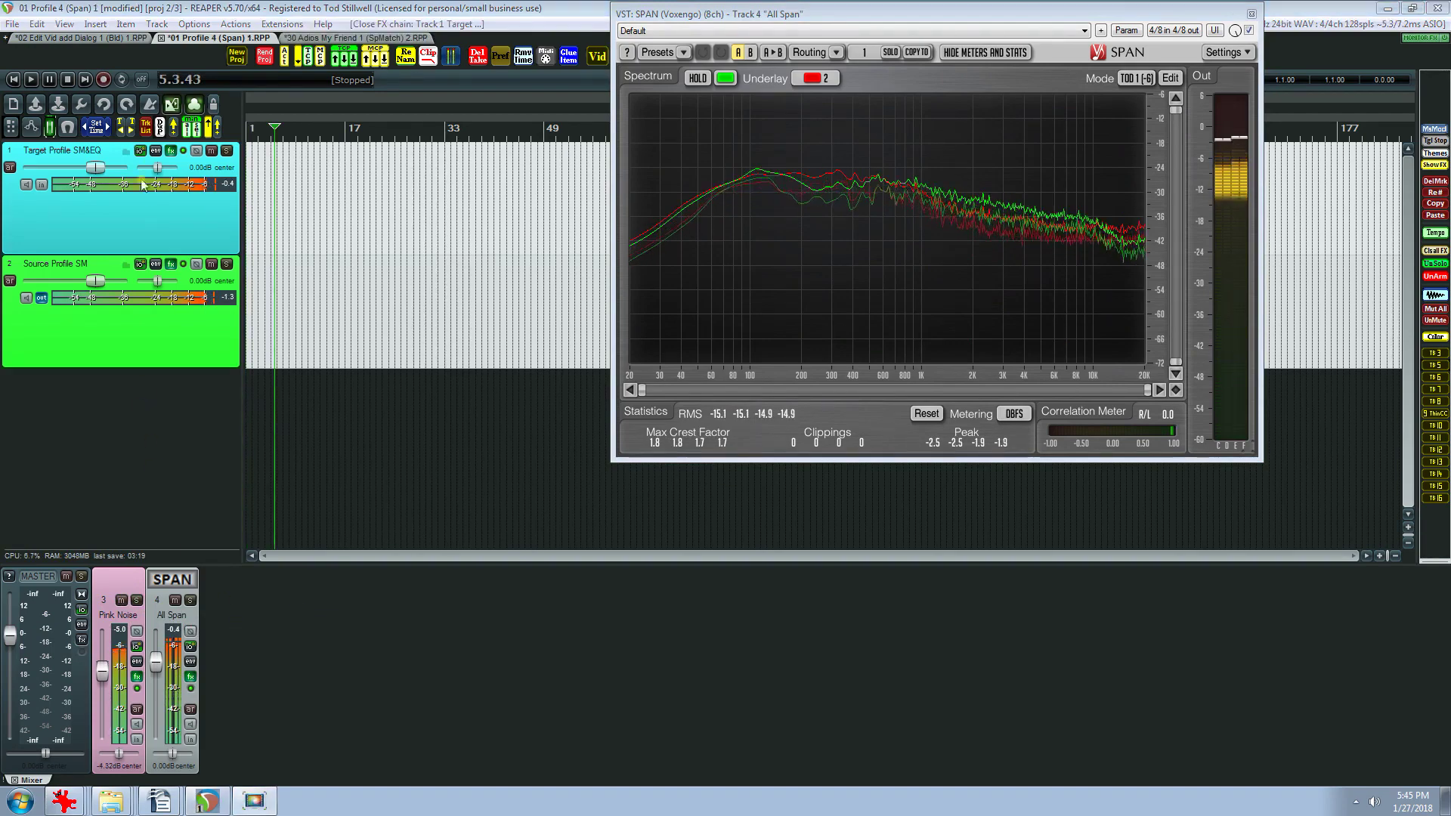
# - Open the Target Profile track's ReaEQ and switch it from bypassed to active
pyautogui.rightClick(169, 154)
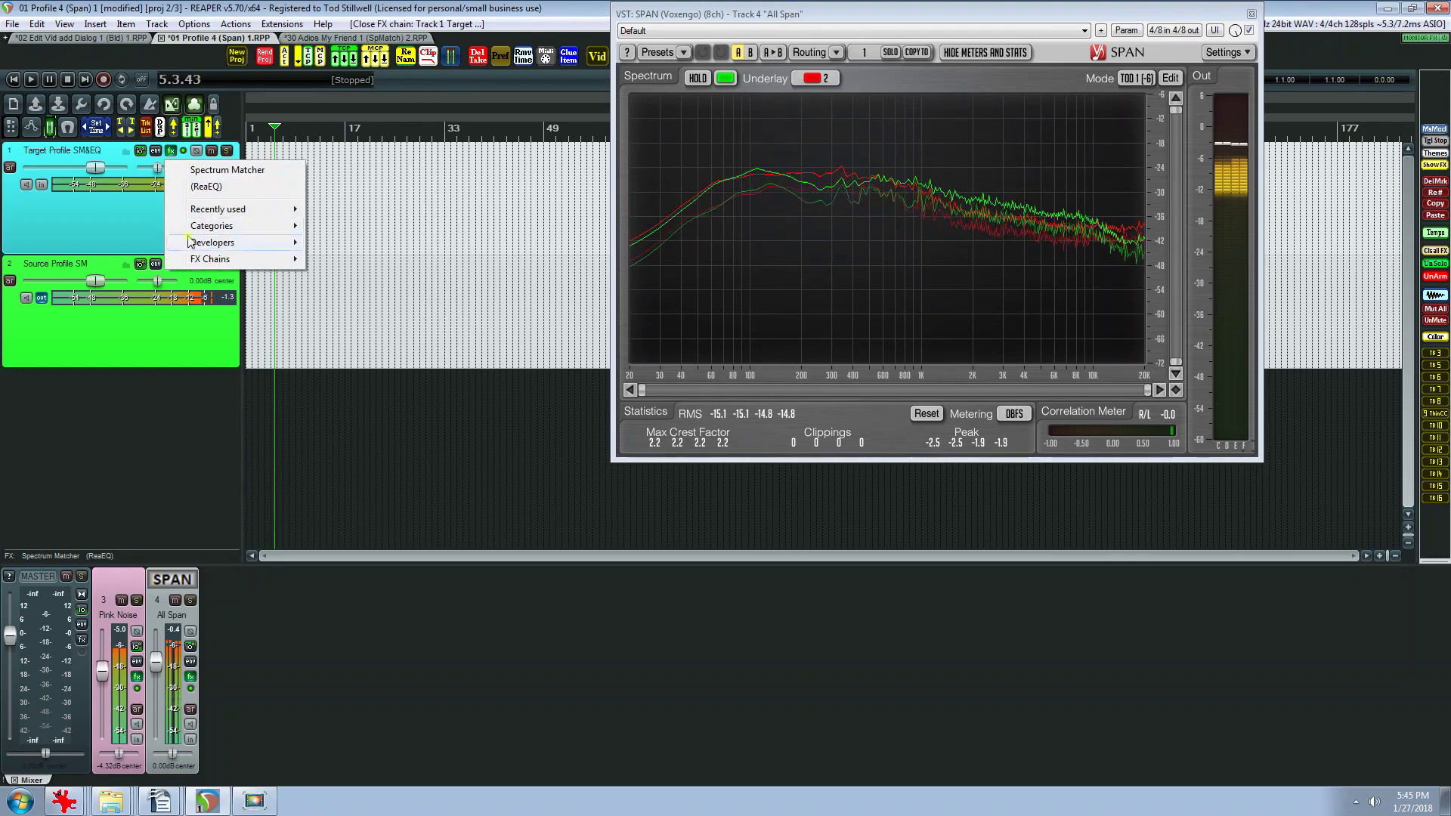
pyautogui.click(217, 189)
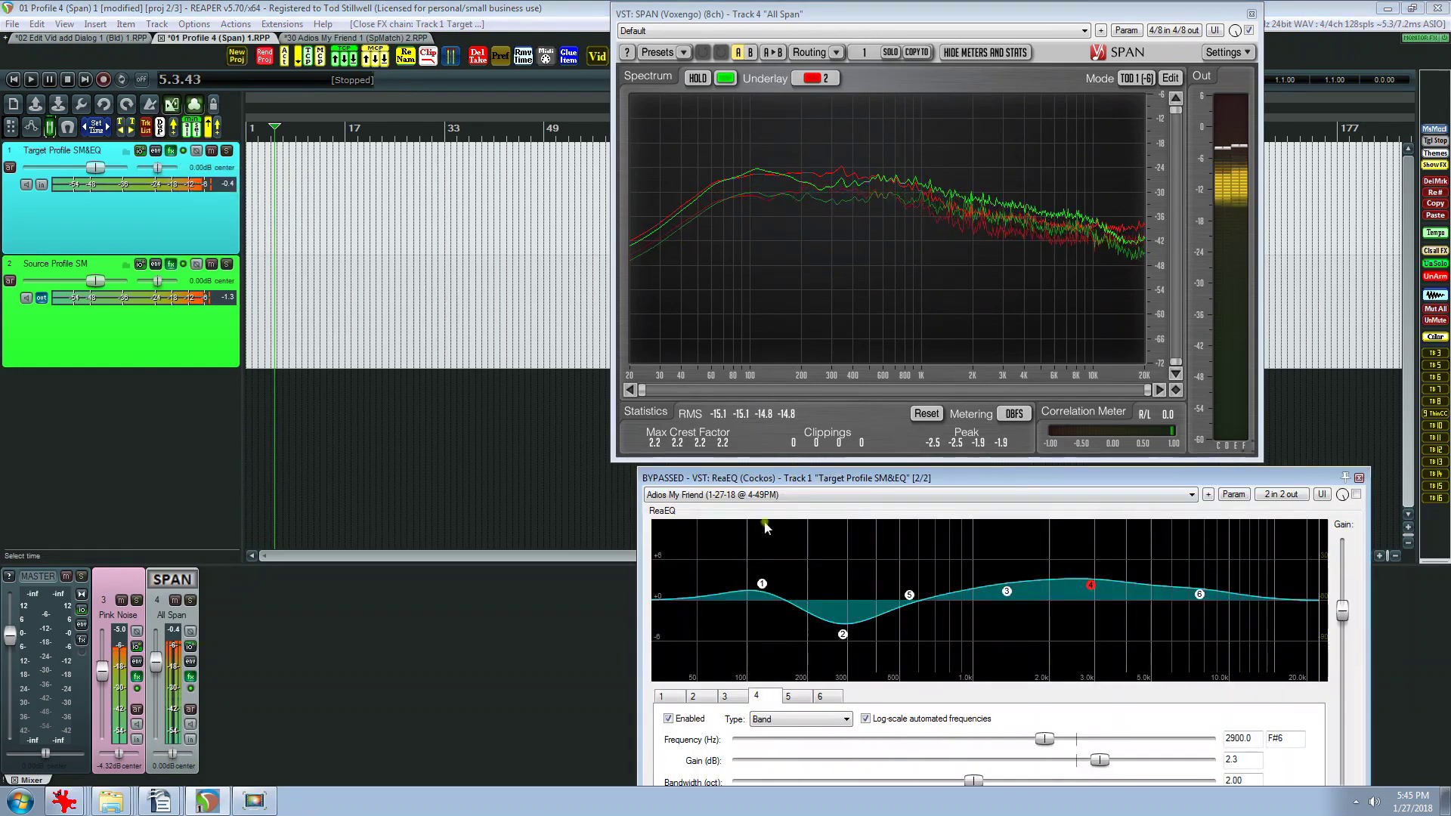
pyautogui.click(1356, 495)
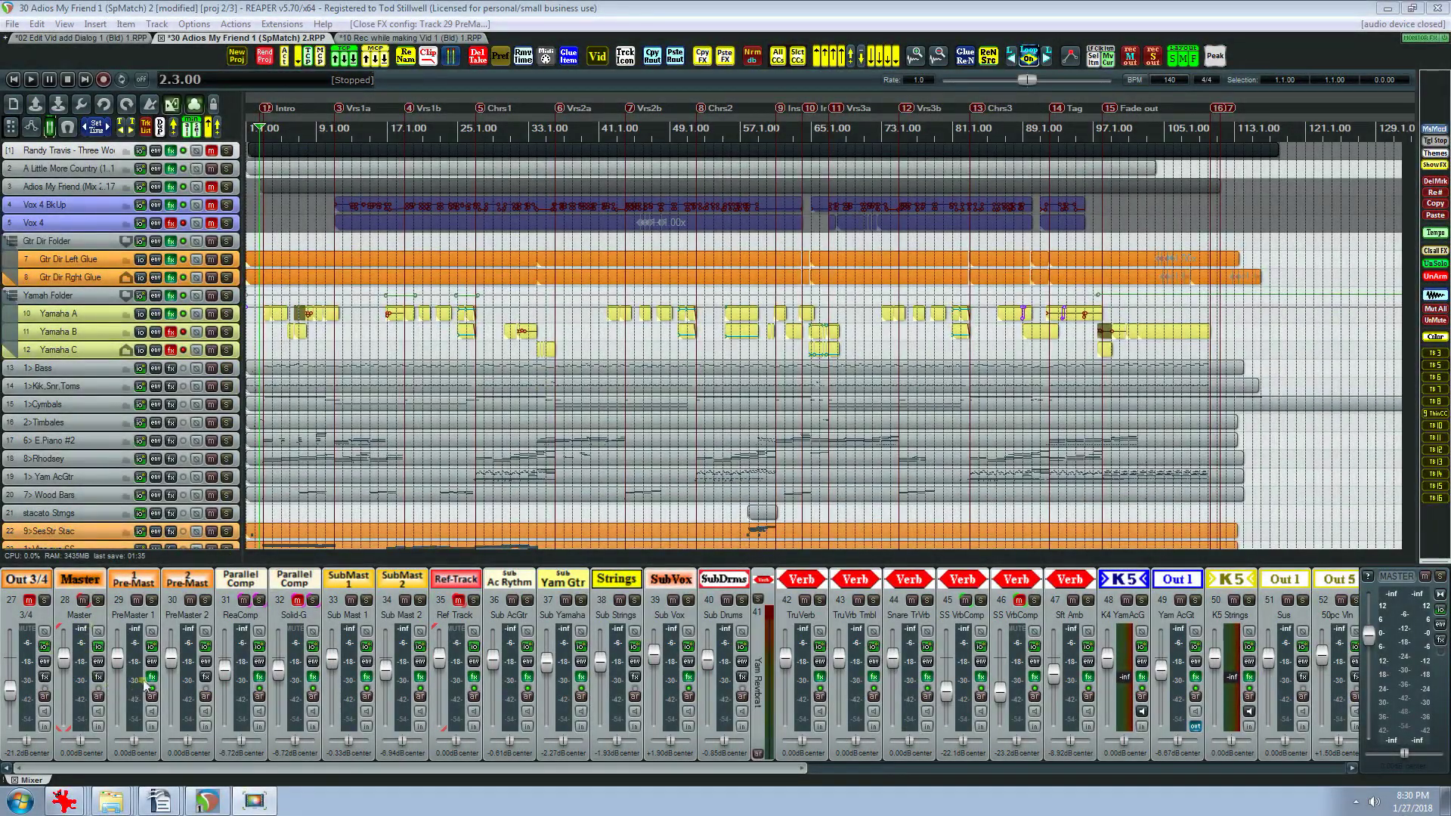
# - Float the second ReaEQ from PreMaster 1's FX chain and bypass it
pyautogui.click(151, 676)
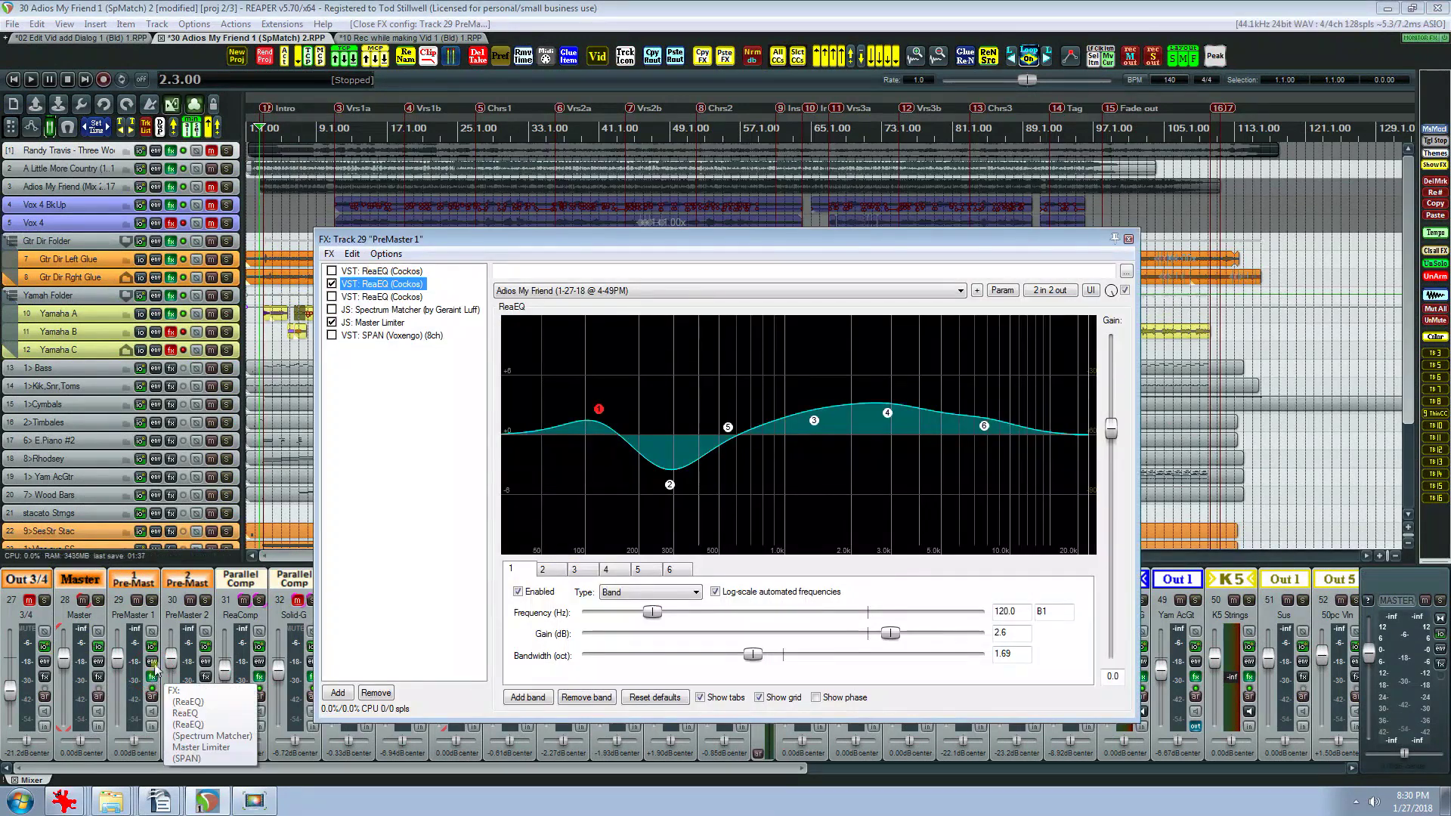
pyautogui.doubleClick(389, 284)
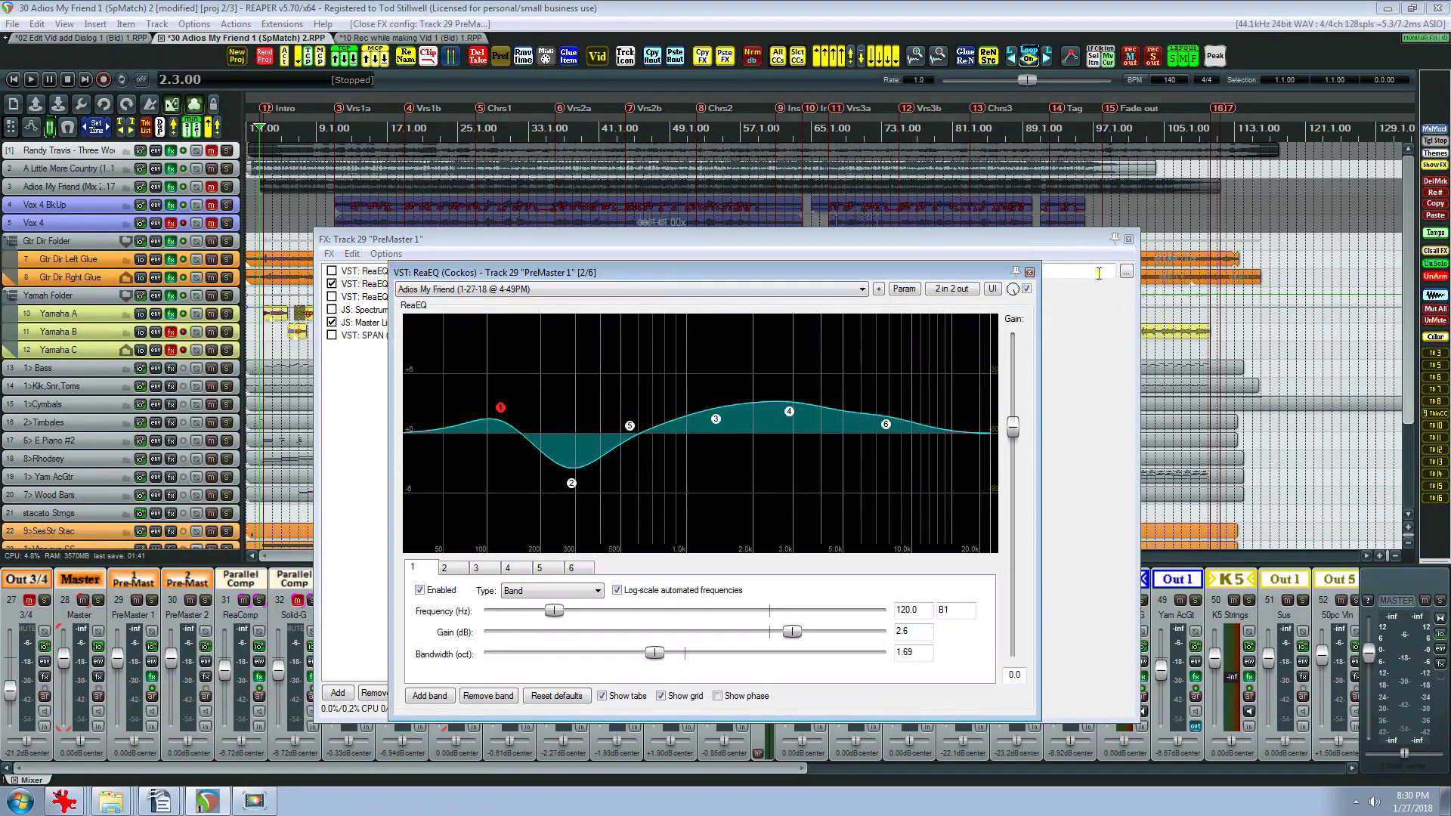
pyautogui.click(1128, 238)
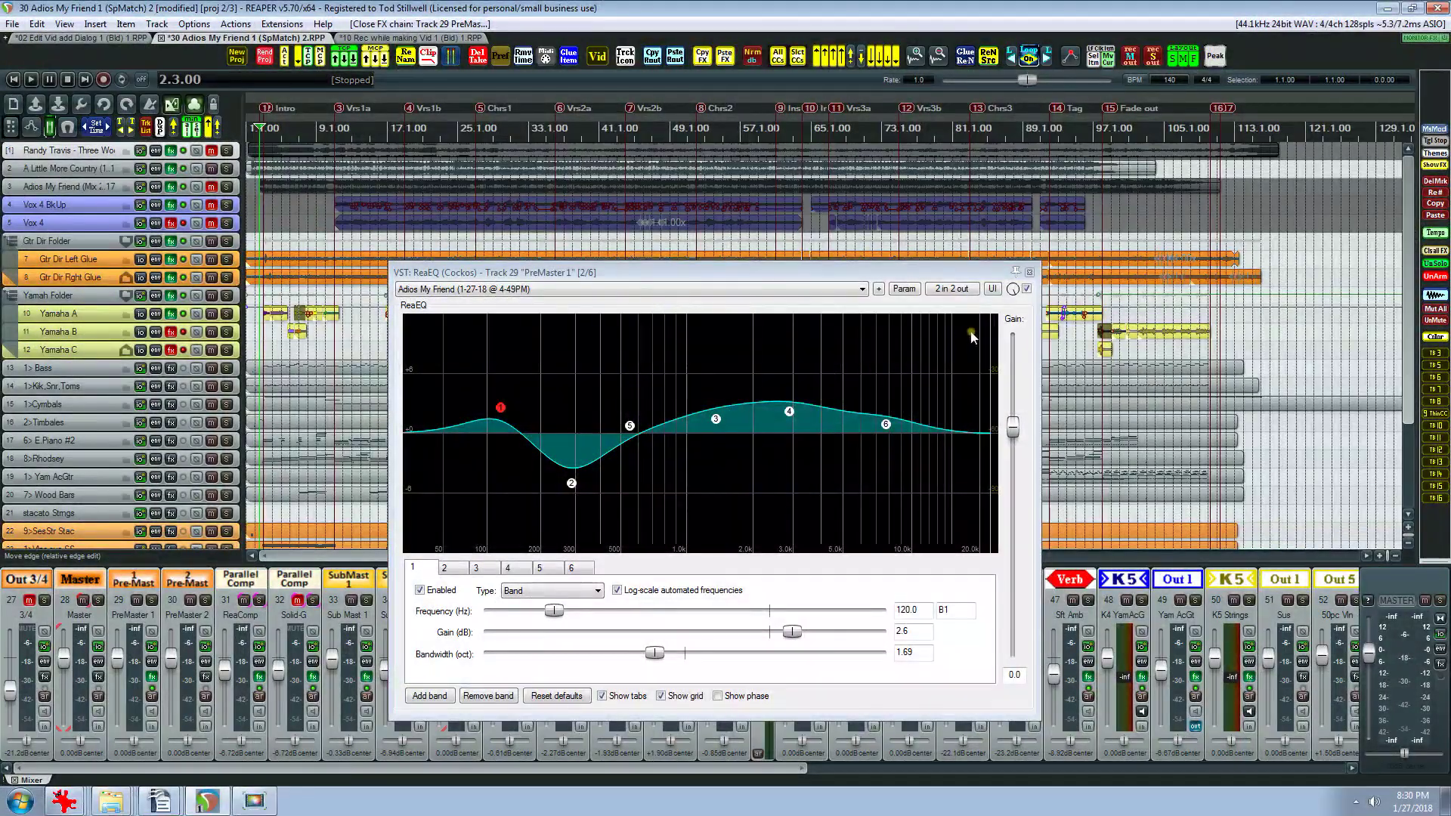
pyautogui.click(1027, 288)
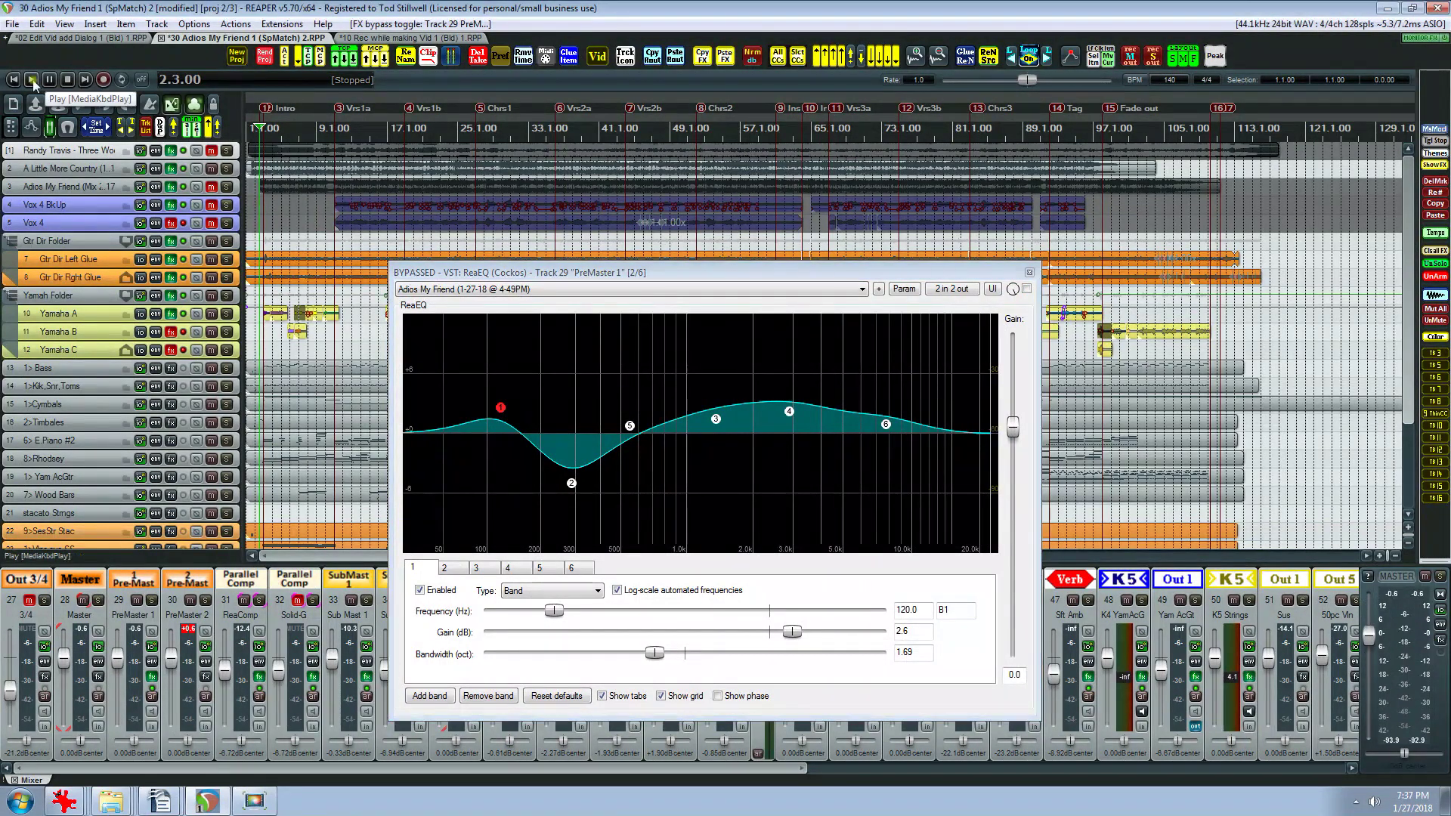
# - Play the song with PreMaster 1's ReaEQ bypassed, then again with it engaged
pyautogui.click(31, 79)
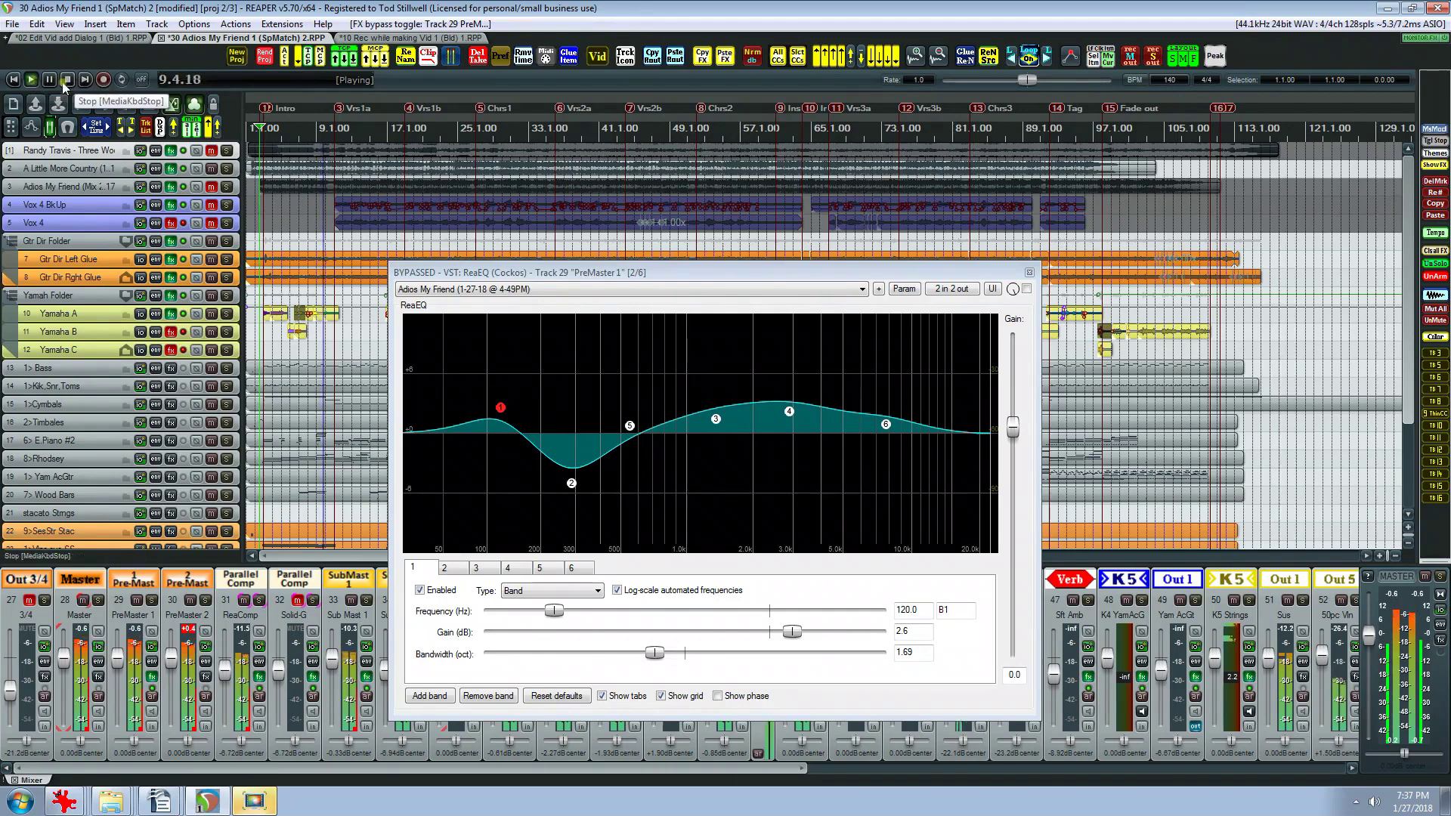
pyautogui.click(66, 79)
pyautogui.press('space')
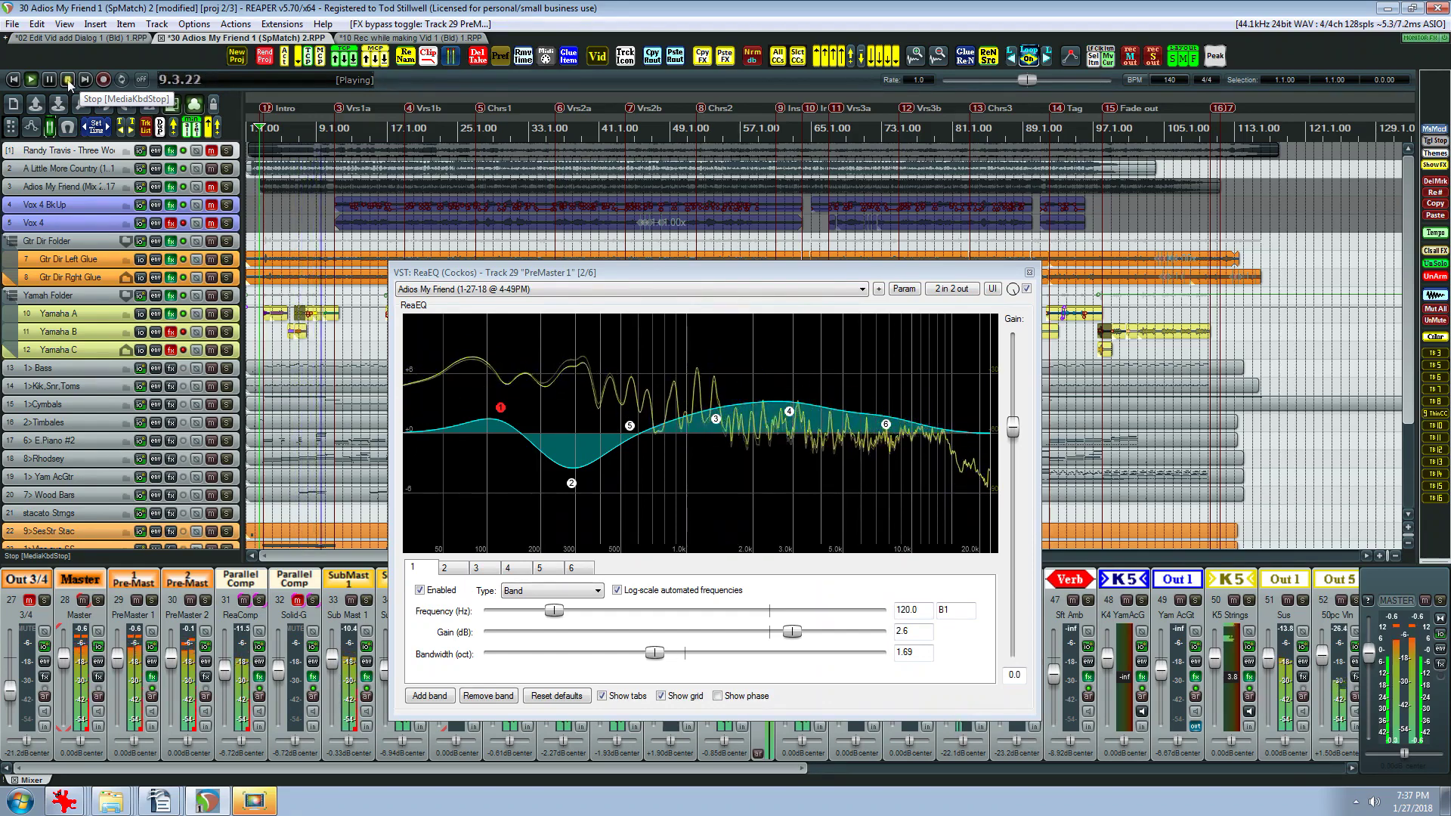
pyautogui.click(68, 79)
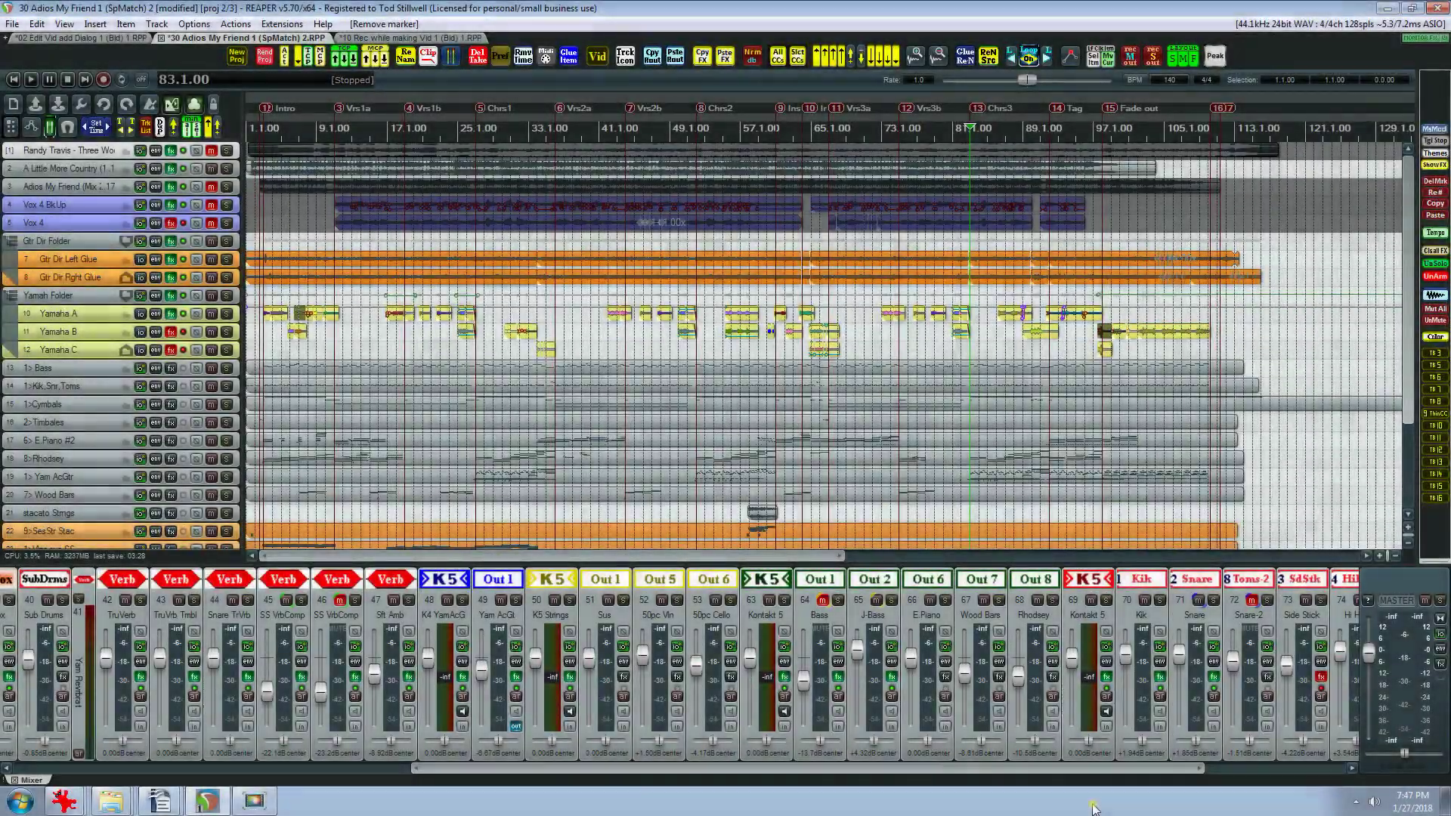
# - Start playback of the song mix from bar 83
pyautogui.press('space')
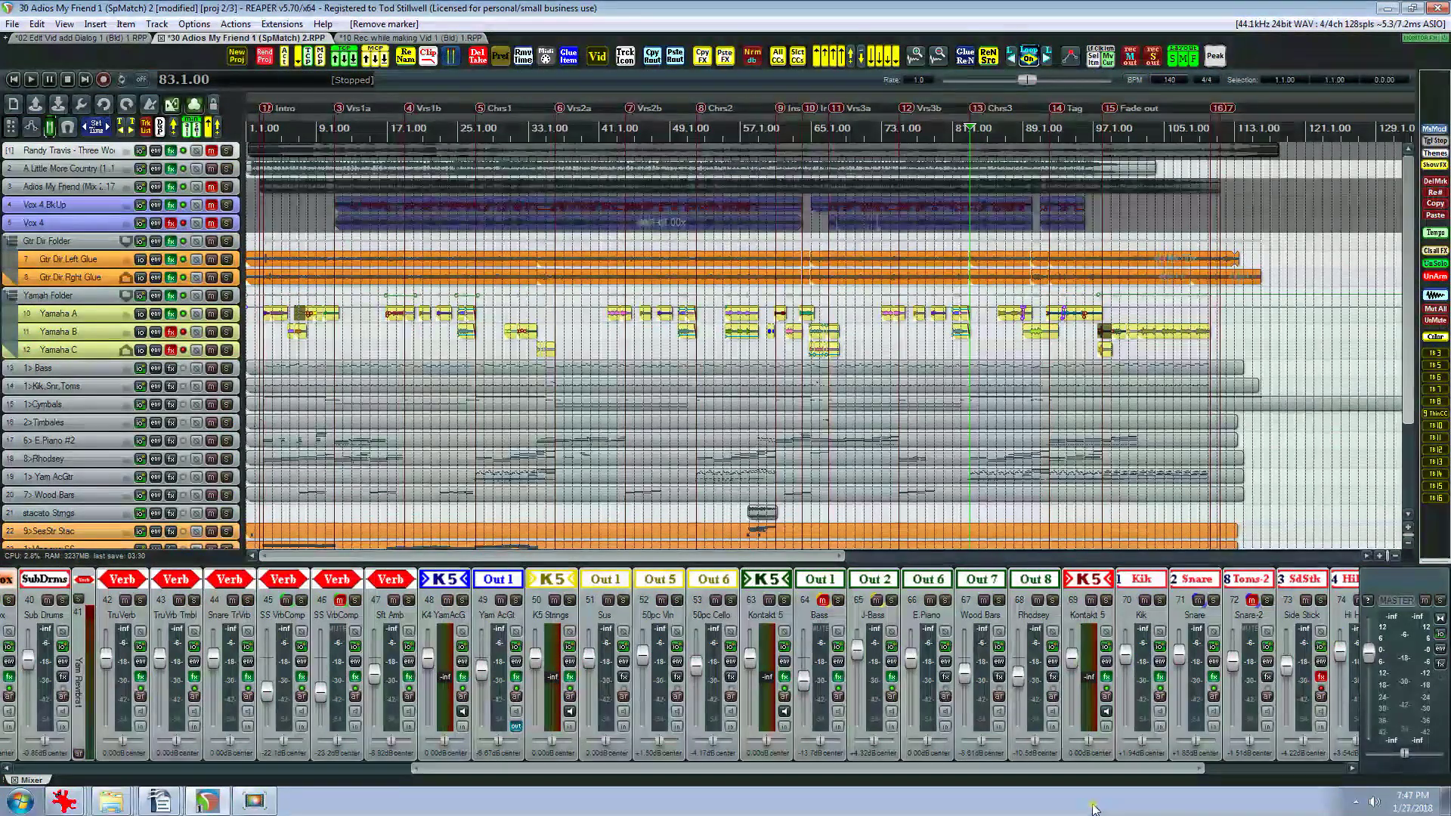